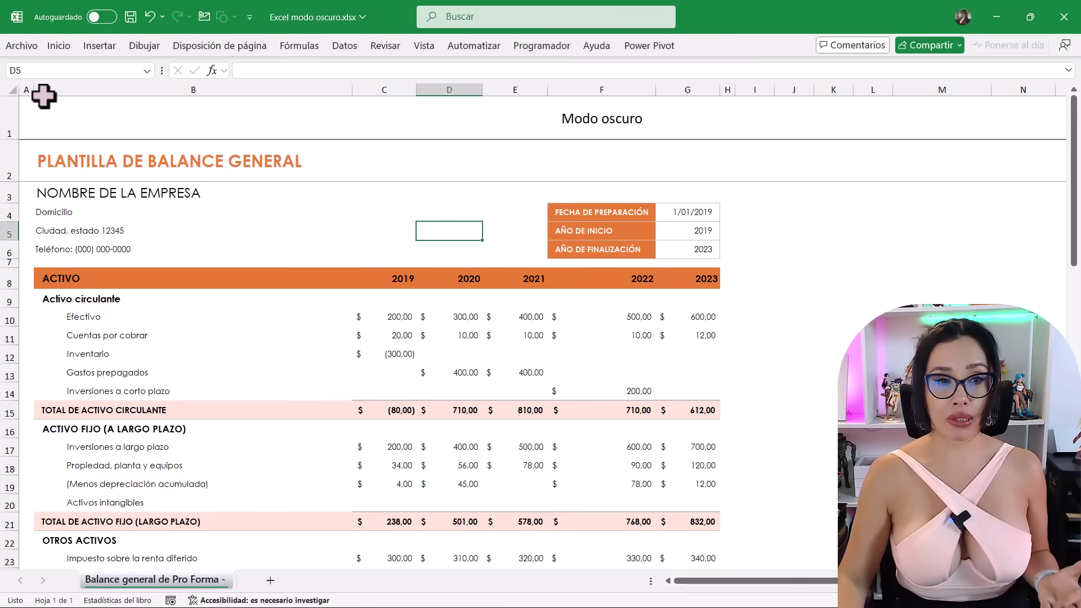
- Select the company name and address cells B3 to B6
click(59, 46)
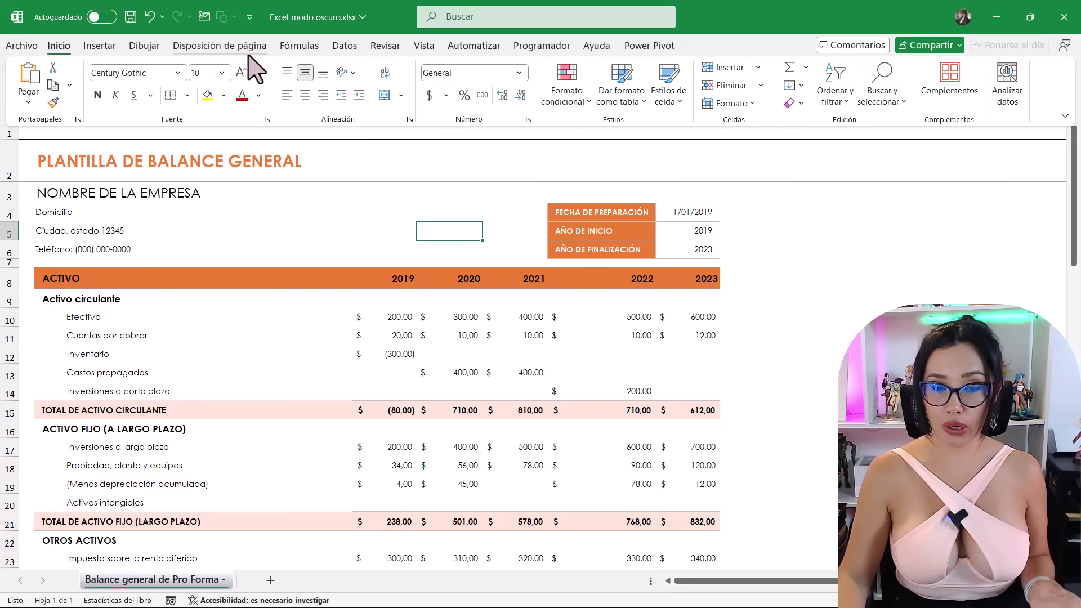
click(367, 252)
click(363, 243)
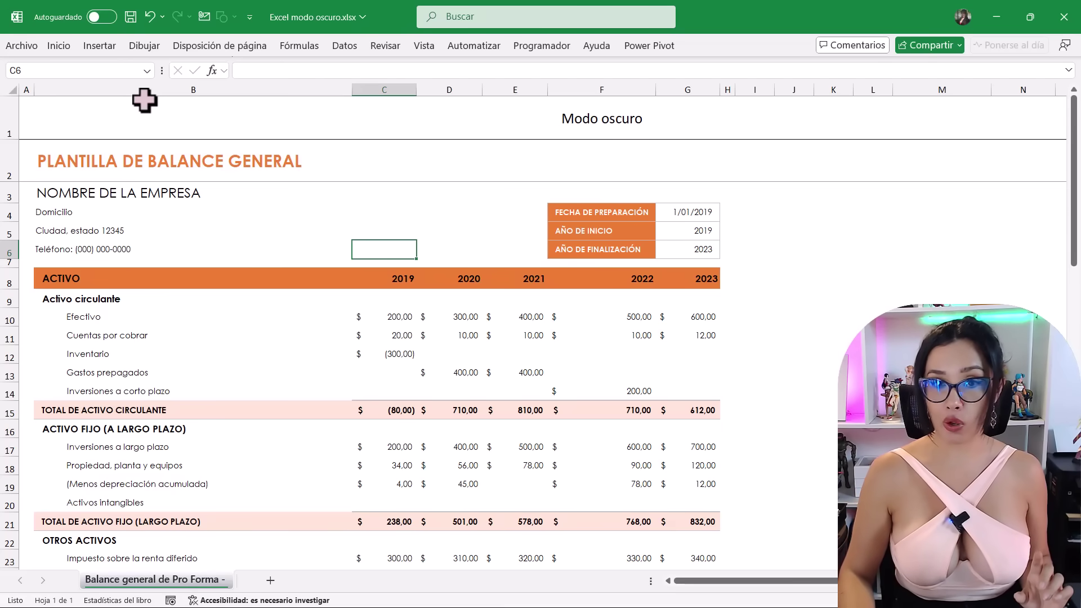
drag(242, 191, 244, 251)
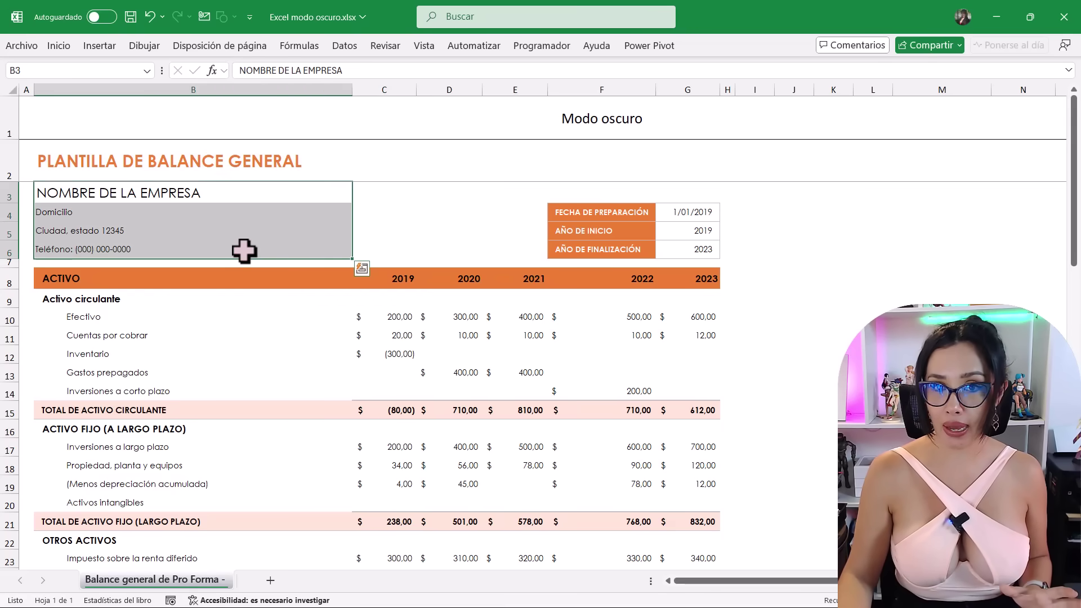
- Set the Office theme to Negro under Archivo > Cuenta and return to the sheet
click(22, 48)
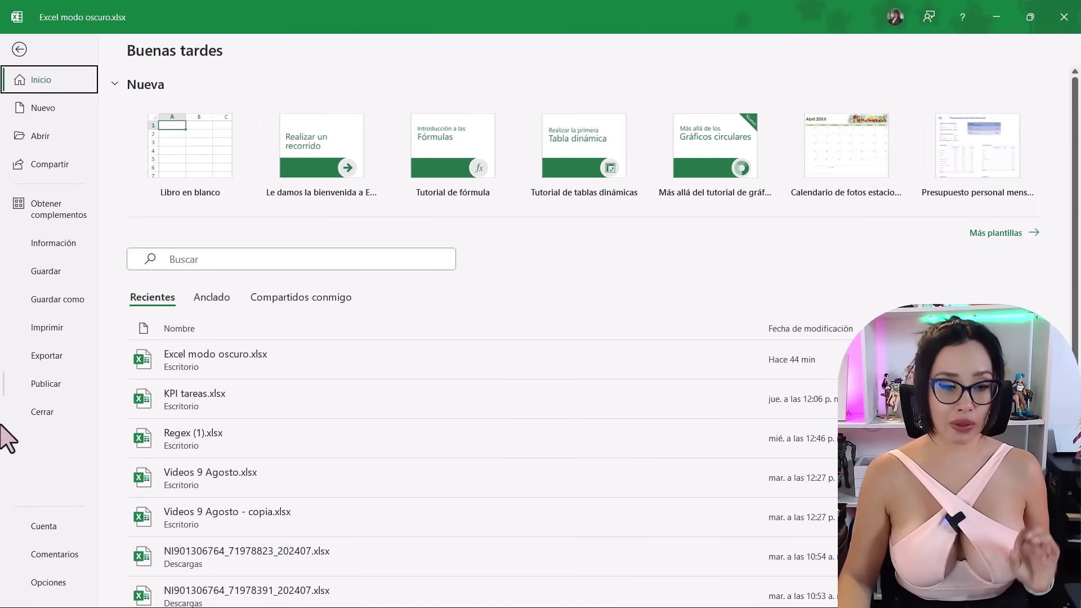
click(67, 531)
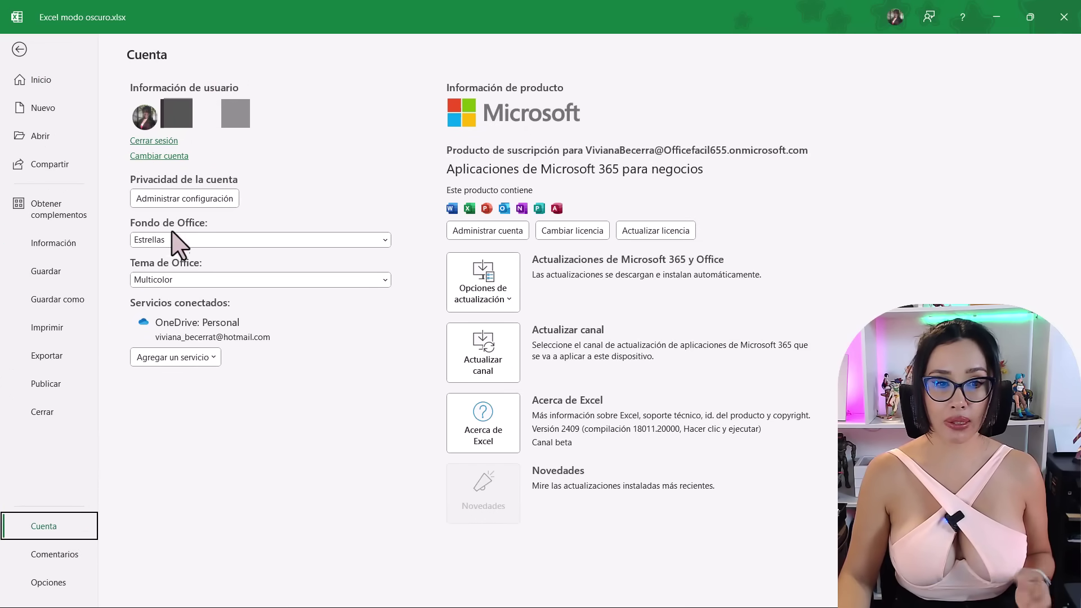
click(170, 281)
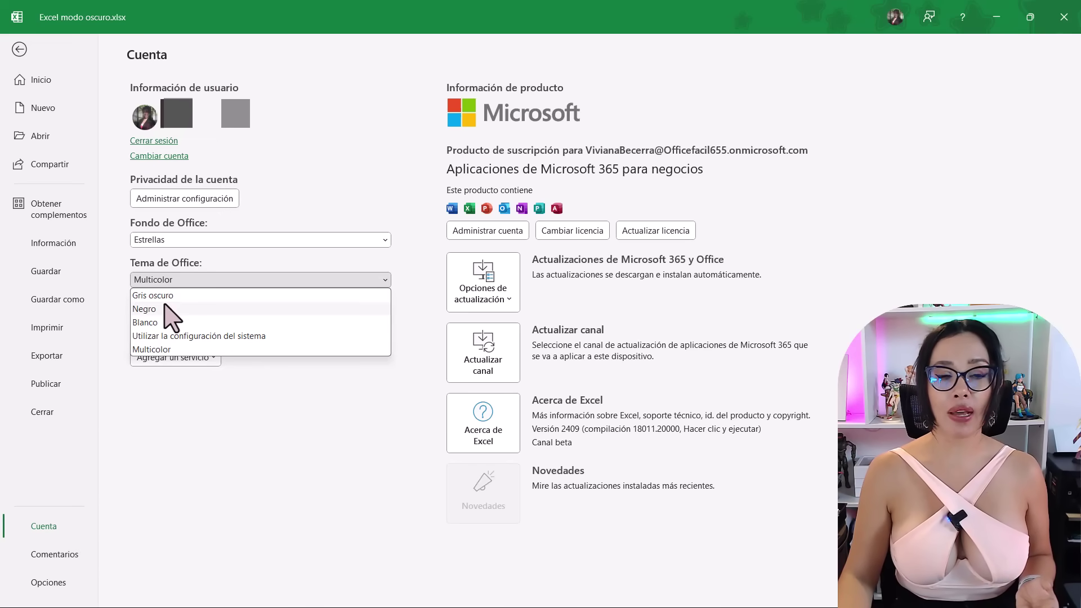
click(169, 309)
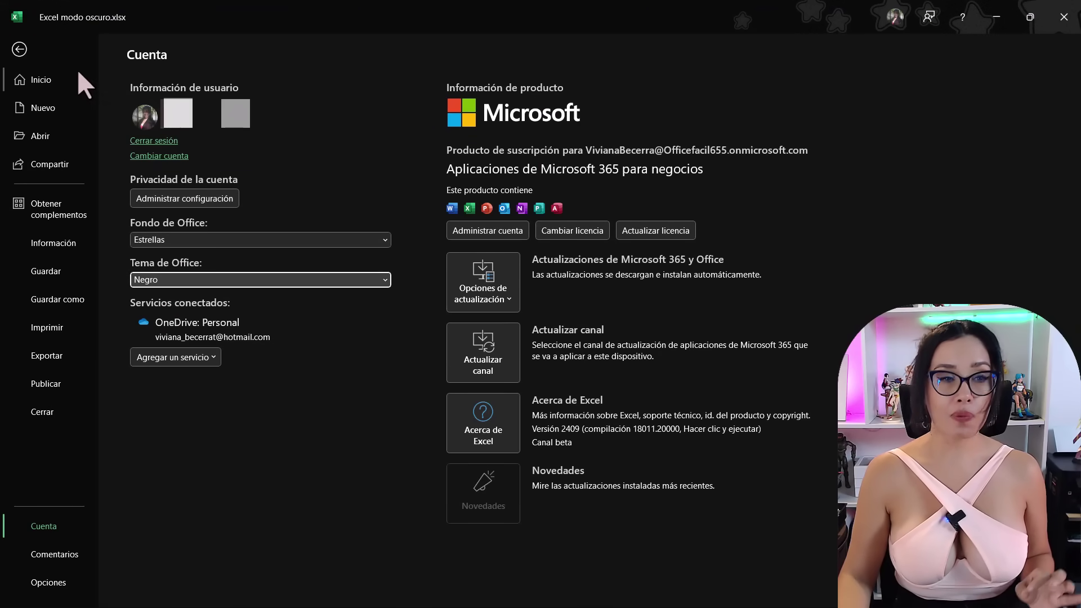
click(19, 49)
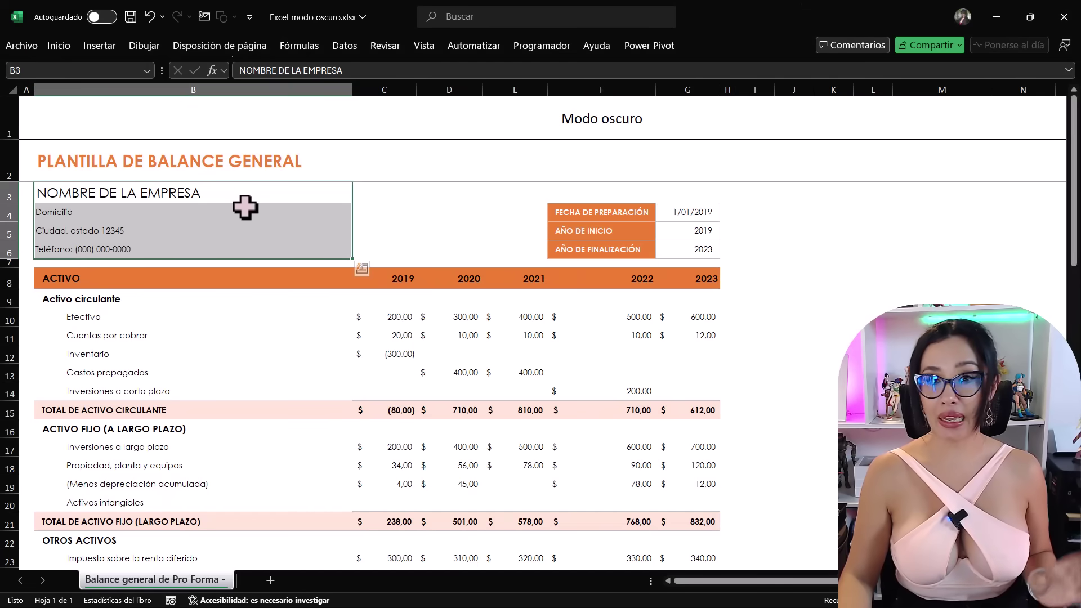
- Show the Insertar ribbon so the Controles group with the checkbox is available
click(51, 49)
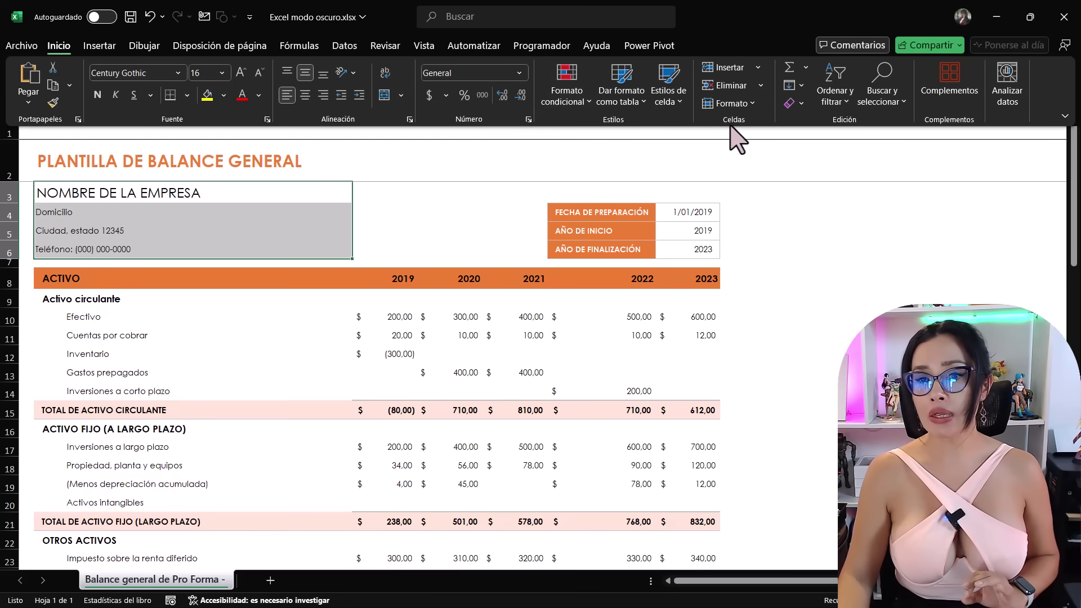
click(475, 188)
click(441, 221)
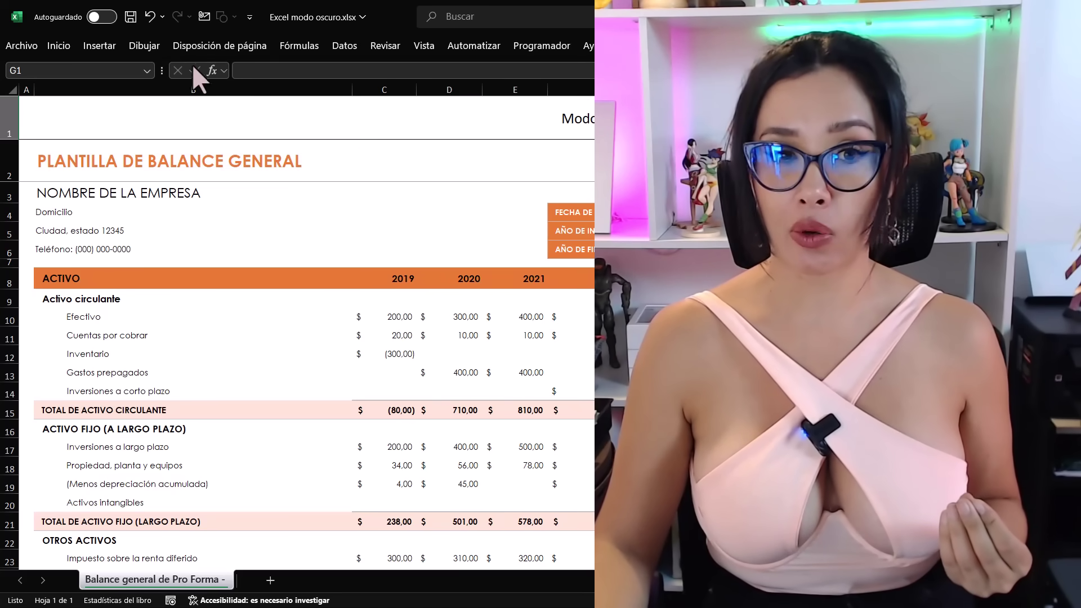
click(98, 47)
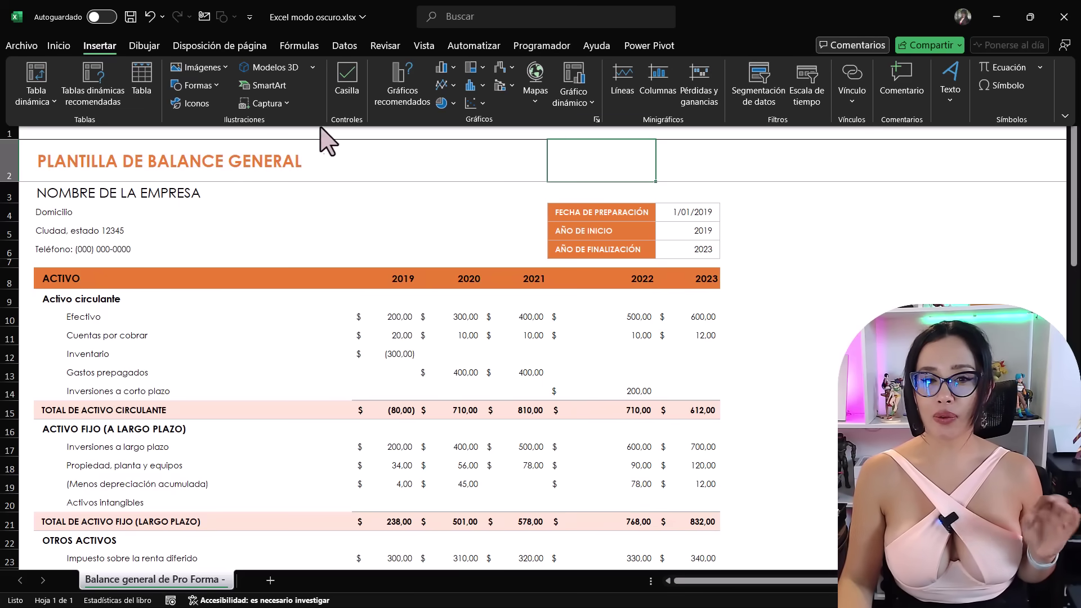
- Insert an unchecked checkbox via Insertar > Casilla into cell G1 beside the Modo oscuro label
click(445, 185)
click(688, 118)
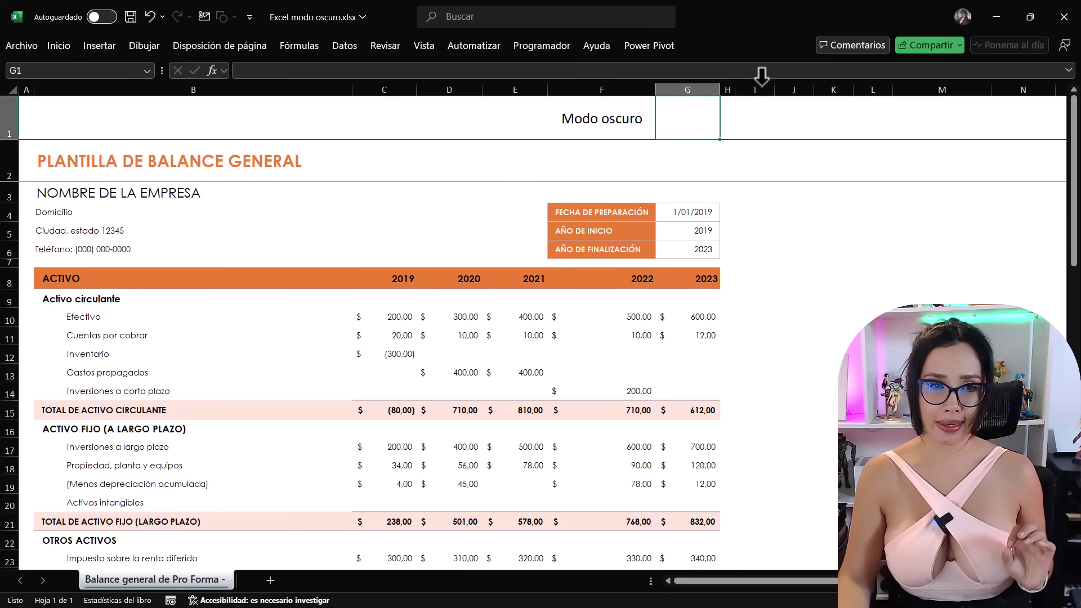
click(95, 47)
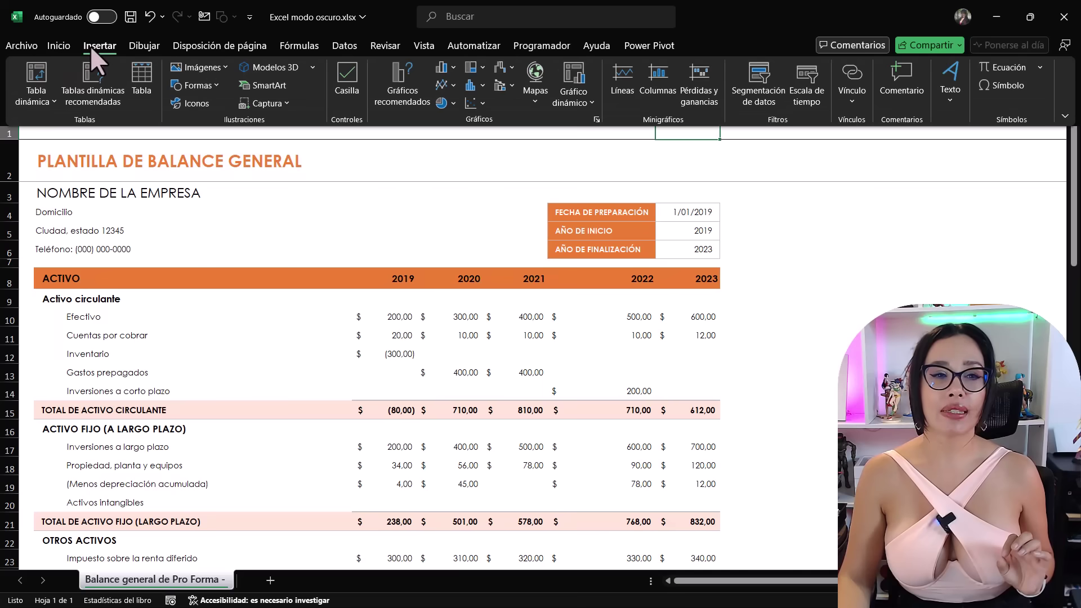
click(351, 96)
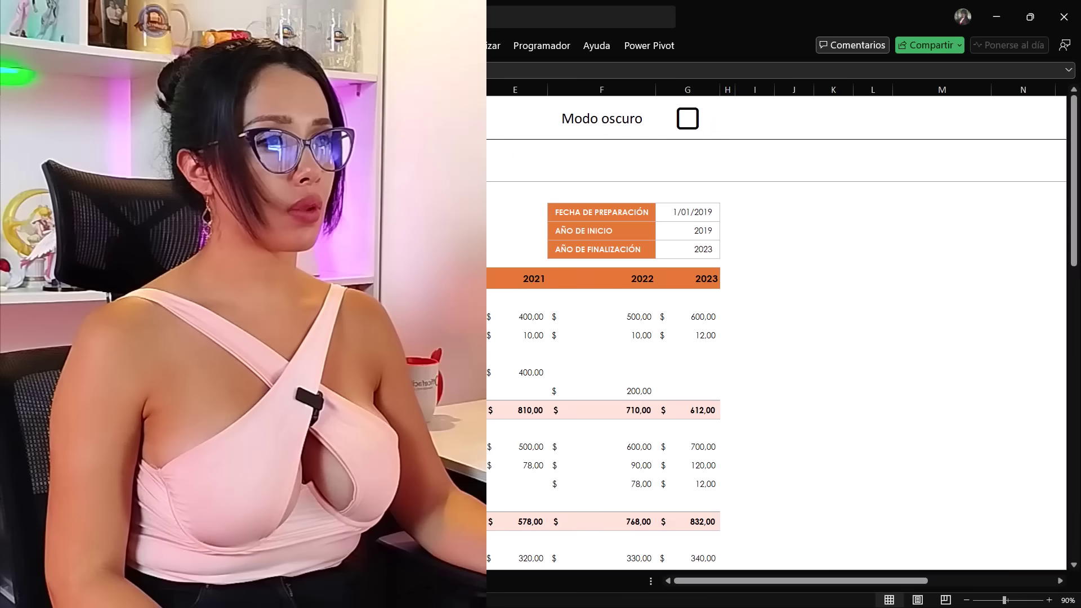
click(844, 81)
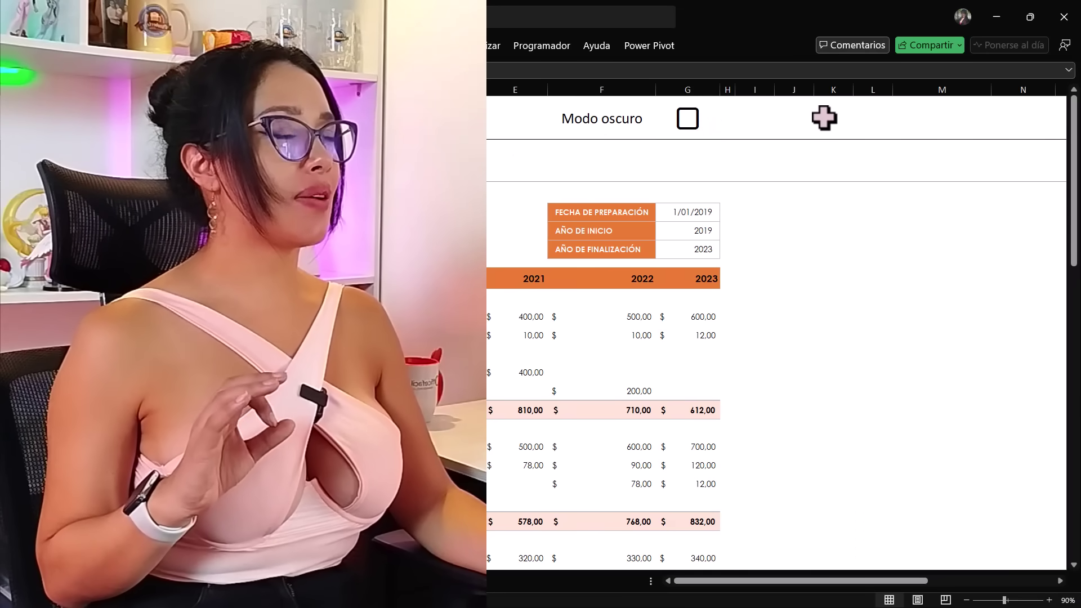
click(680, 136)
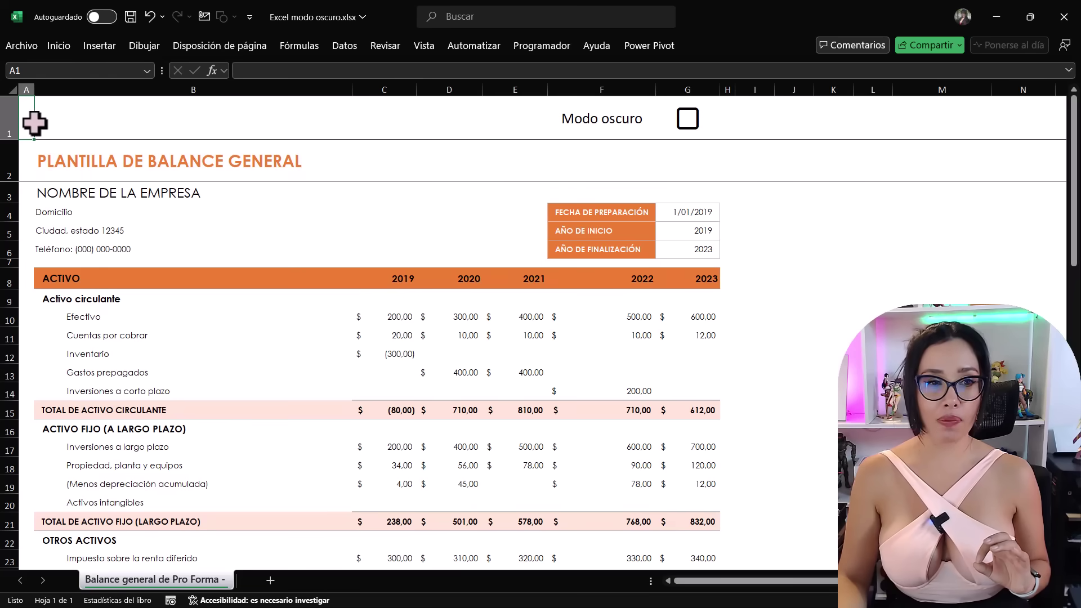
- Select the range A1:T100 as the area to be formatted
mouse_move(27, 115)
mouse_down()
mouse_move(912, 541)
mouse_move(911, 560)
mouse_move(945, 560)
mouse_move(945, 569)
mouse_up()
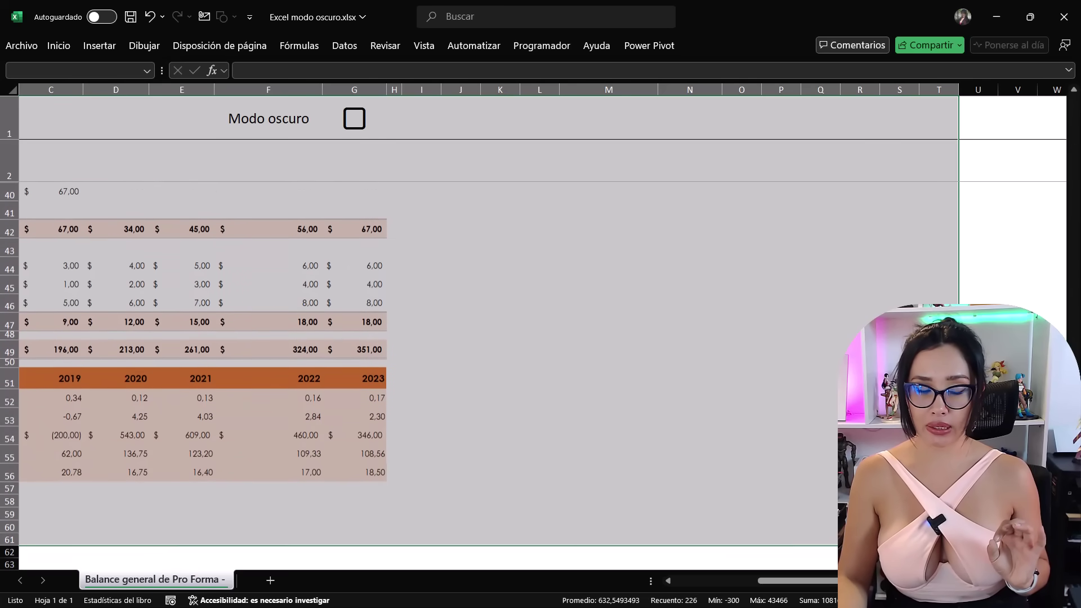
drag(945, 569, 935, 168)
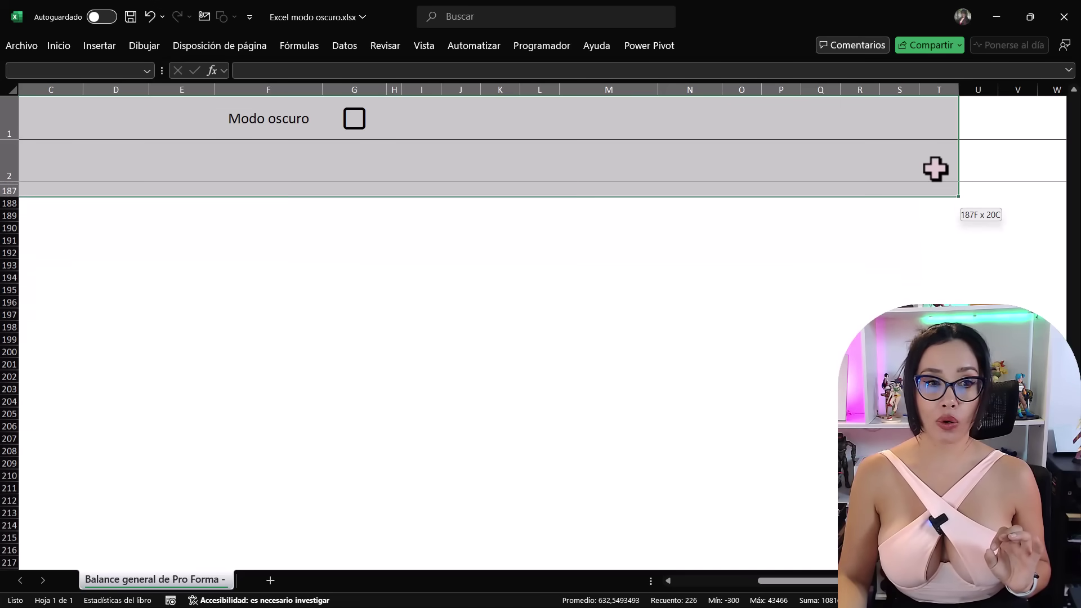
mouse_move(935, 169)
mouse_down()
mouse_move(935, 186)
mouse_move(935, 172)
mouse_up()
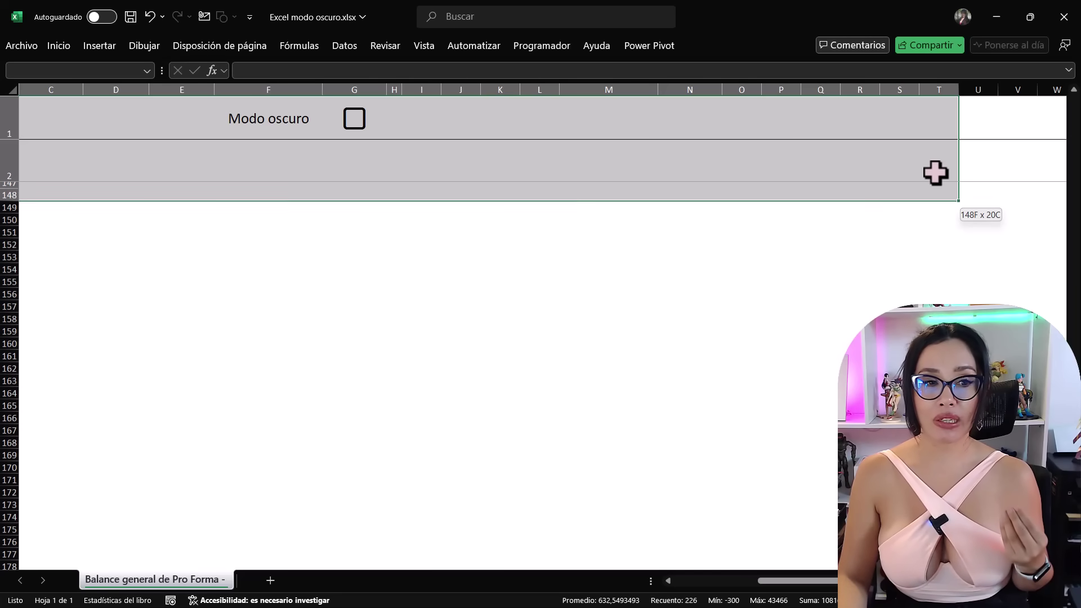
mouse_move(935, 172)
mouse_down()
mouse_move(937, 129)
mouse_move(914, 476)
mouse_move(939, 449)
mouse_up()
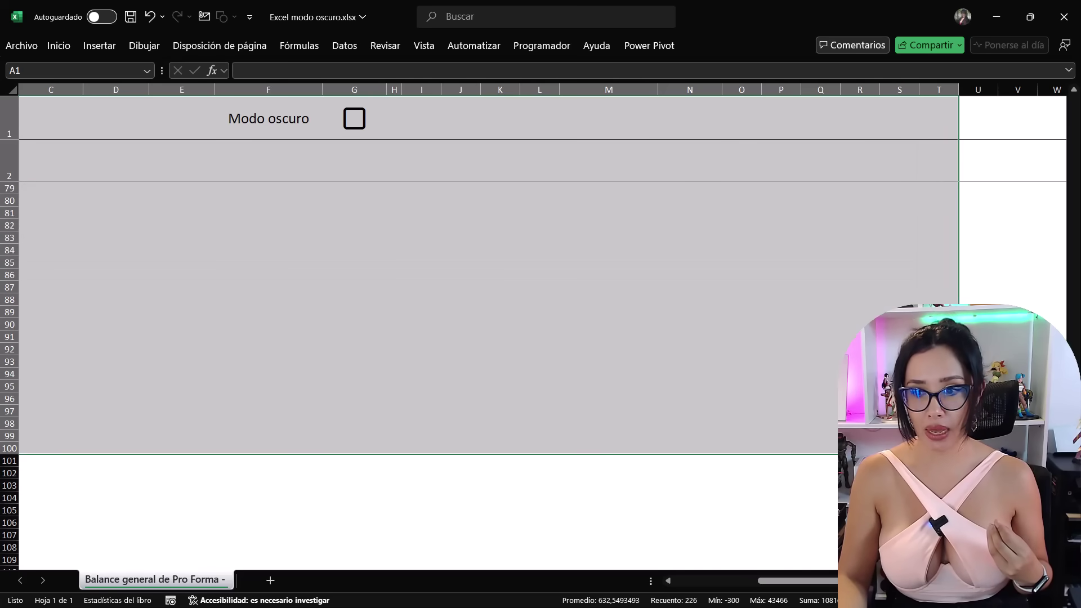
scroll(419, 332, up, 20)
scroll(419, 332, up, 4)
drag(781, 580, 698, 581)
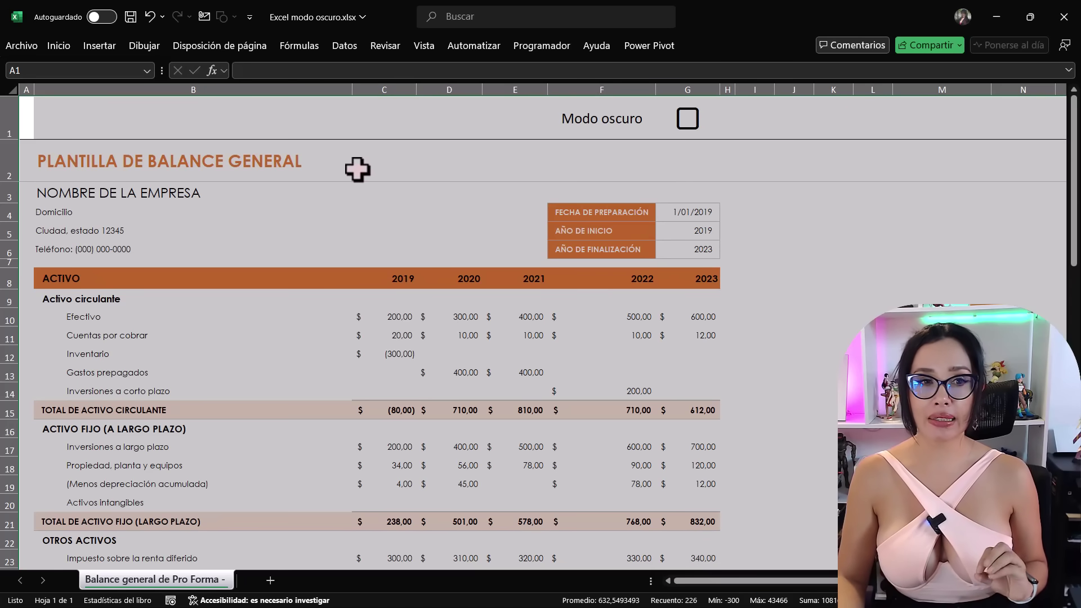
- Start a formula-based conditional formatting rule with =$G$1=verdadero
click(70, 48)
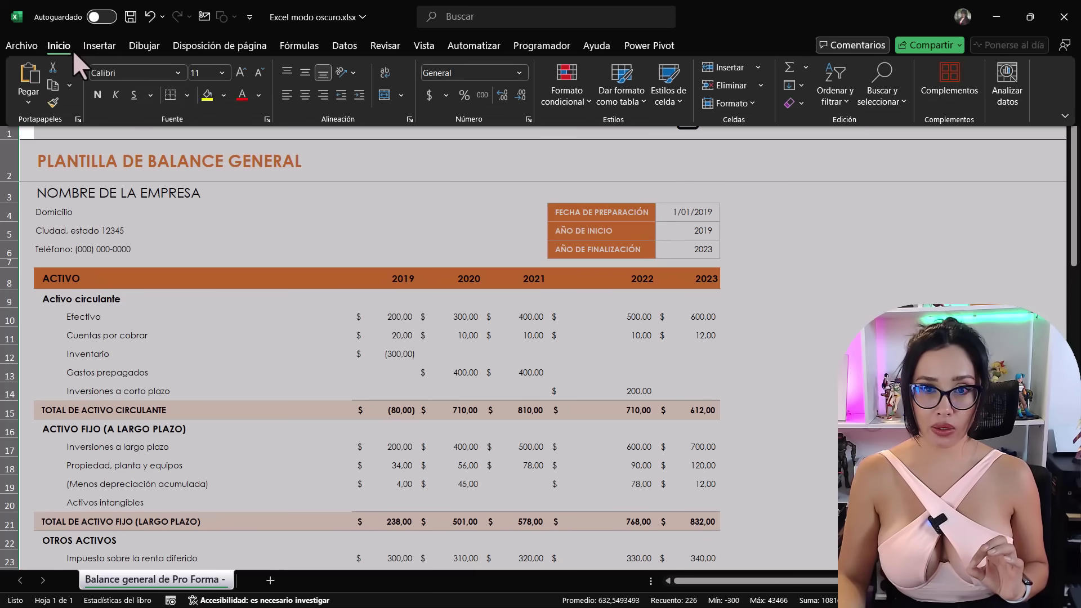
click(560, 105)
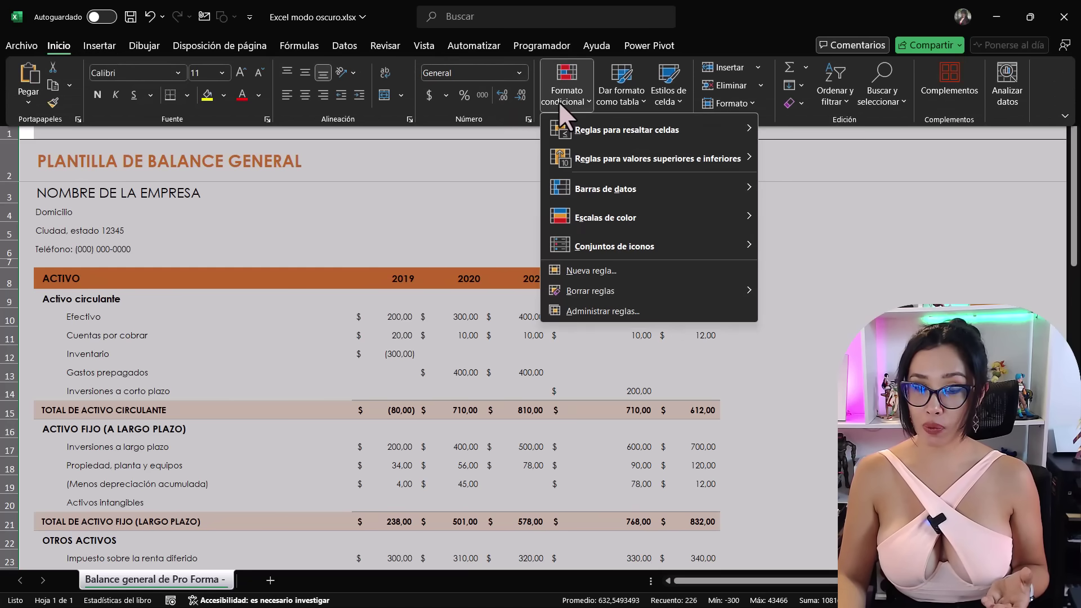
click(626, 272)
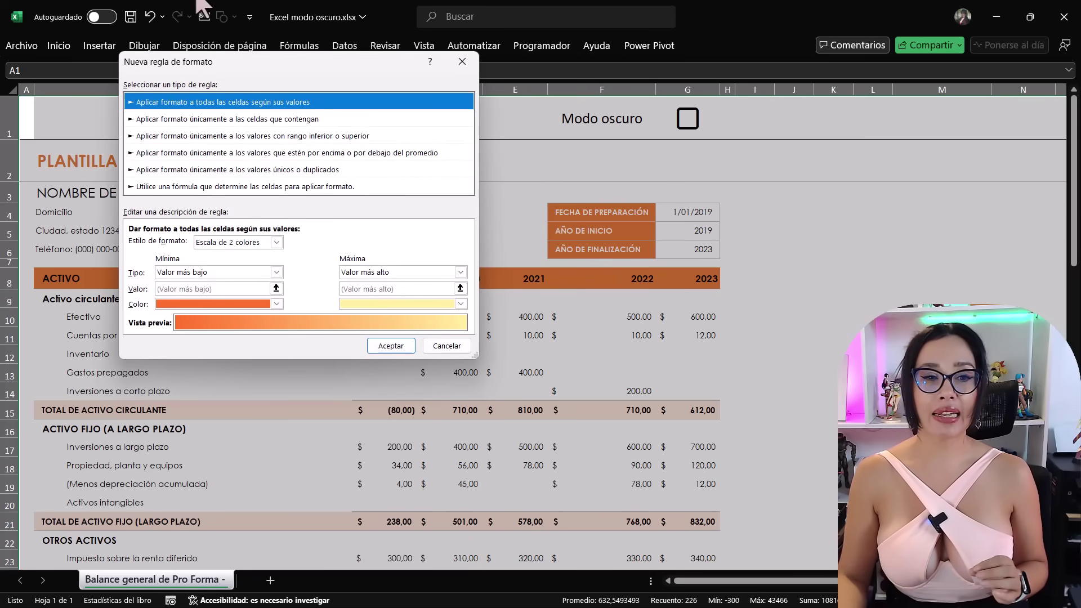
click(214, 187)
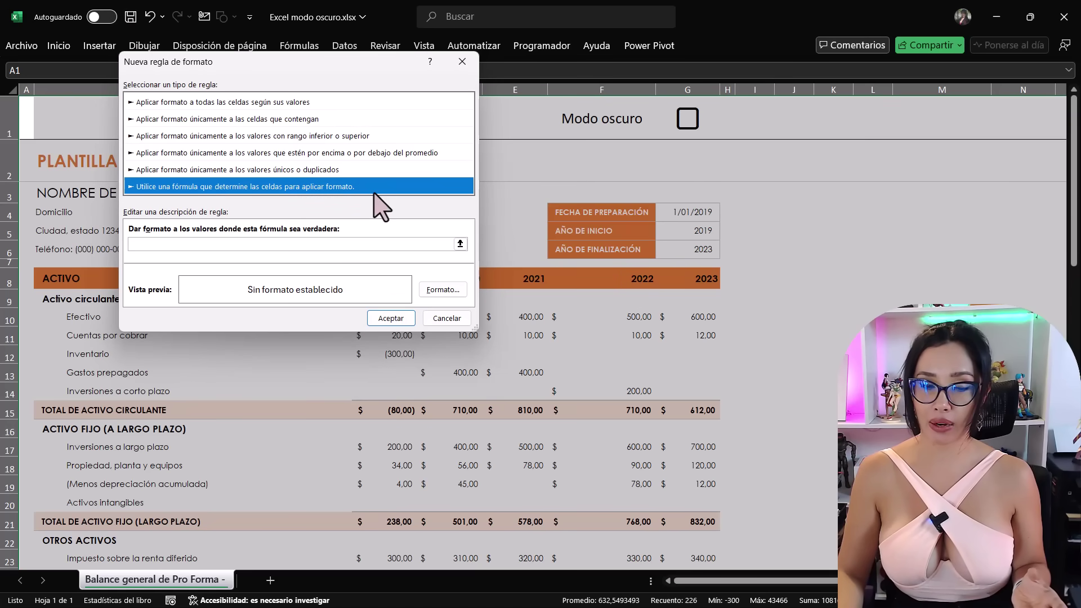
click(349, 244)
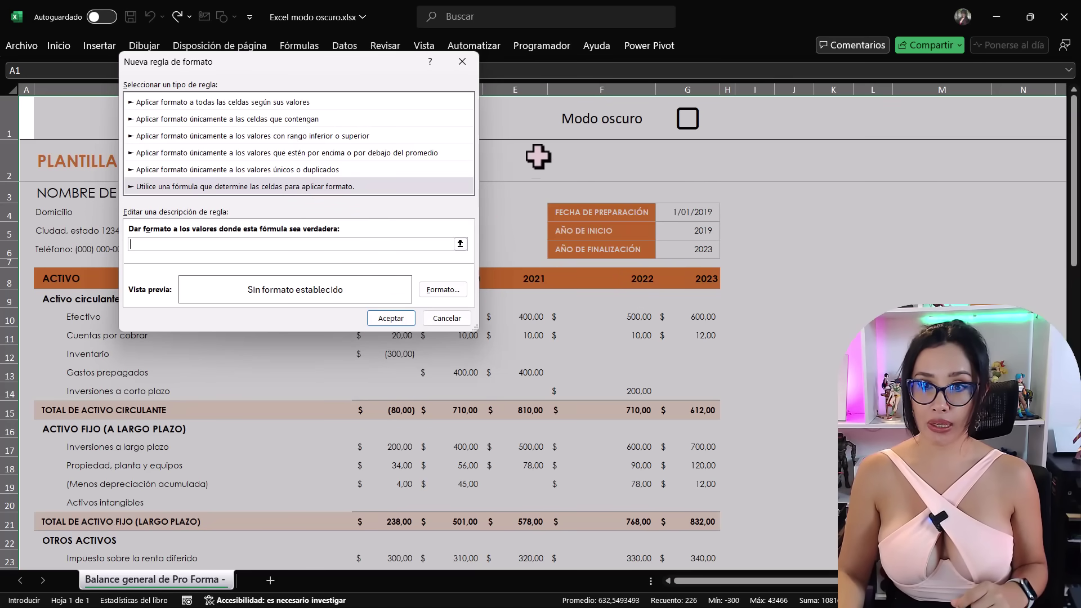
click(674, 102)
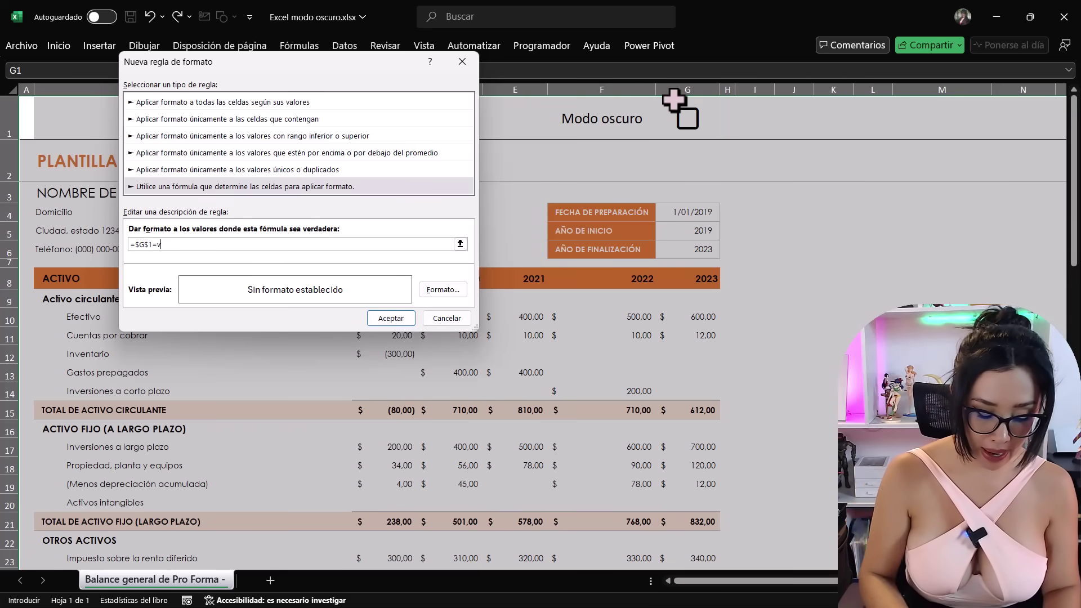
text(=verdadero)
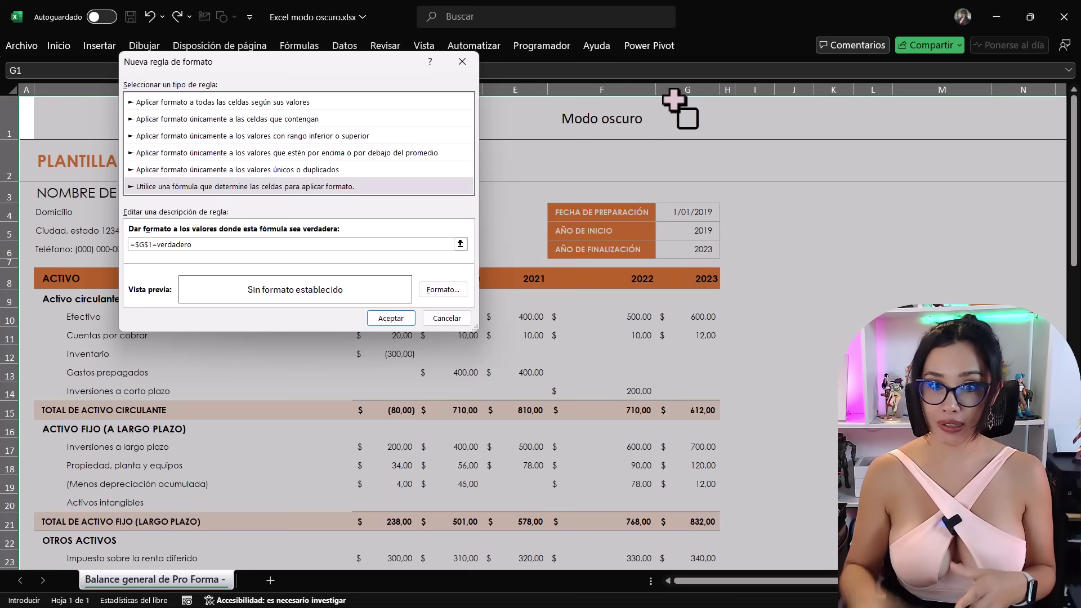
- Give the rule a black fill and white font colour, then save it
click(440, 289)
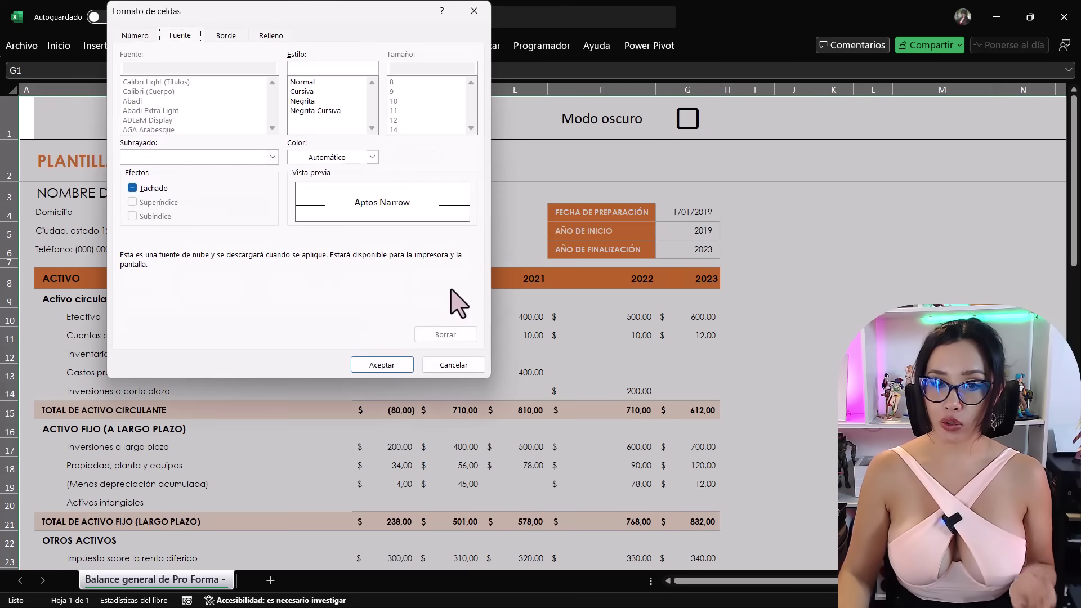
click(271, 36)
click(146, 86)
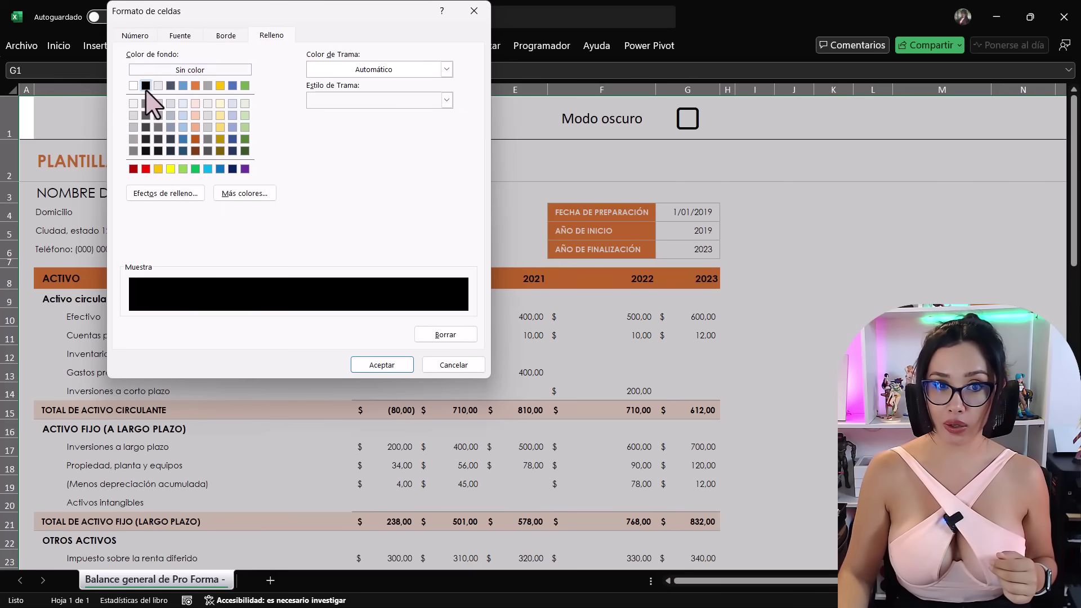
click(179, 36)
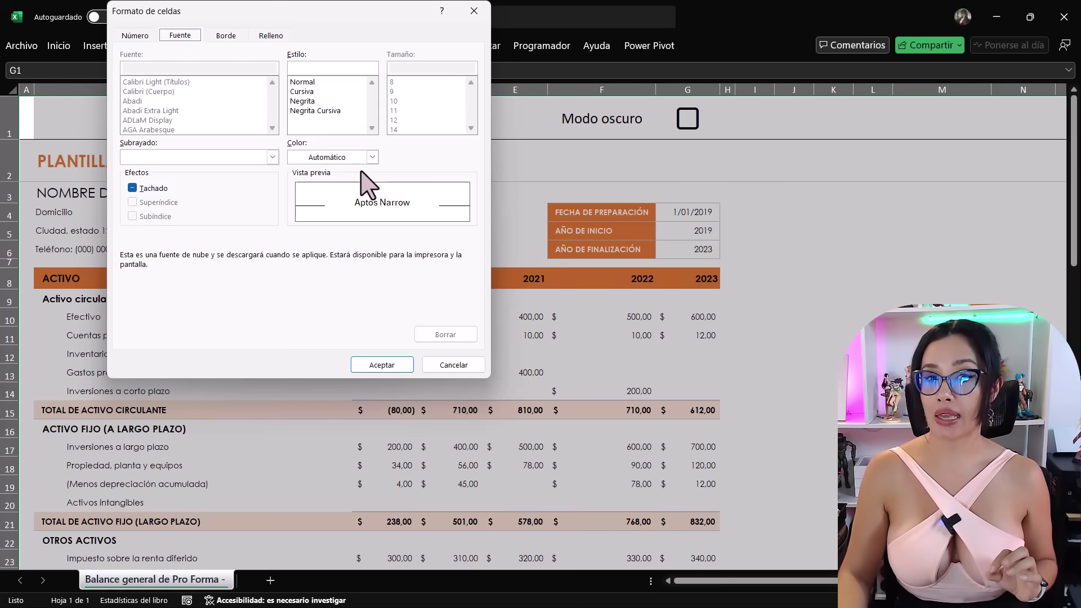
click(369, 158)
click(298, 217)
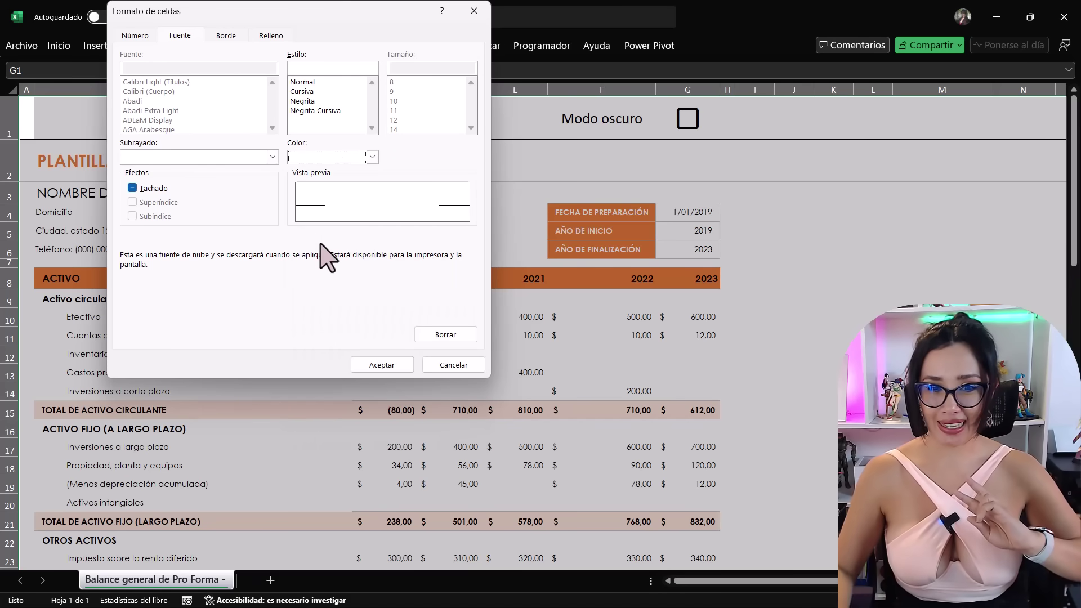
click(381, 365)
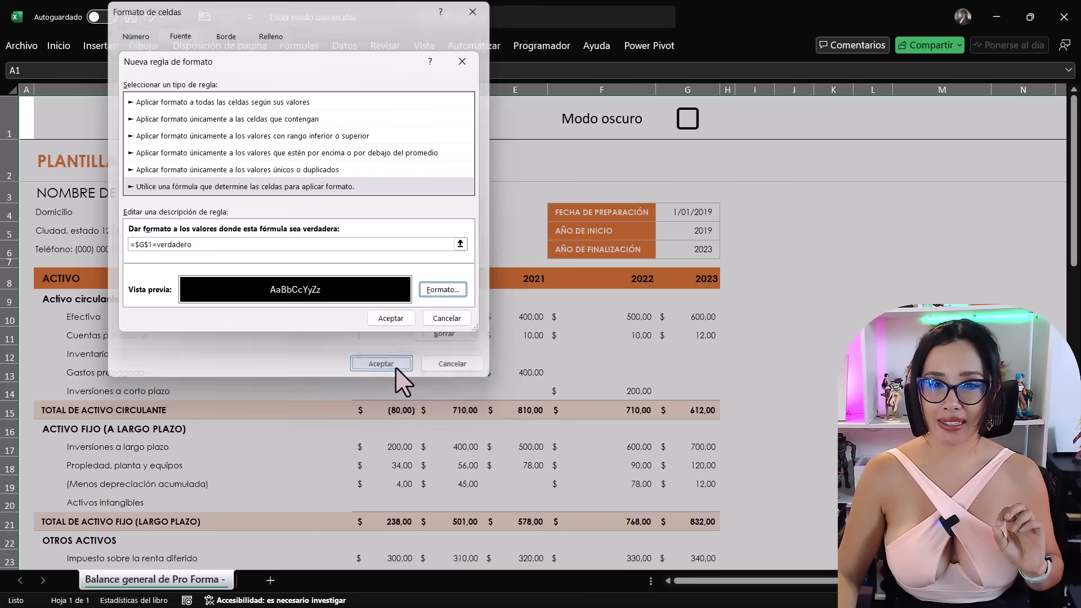
click(391, 319)
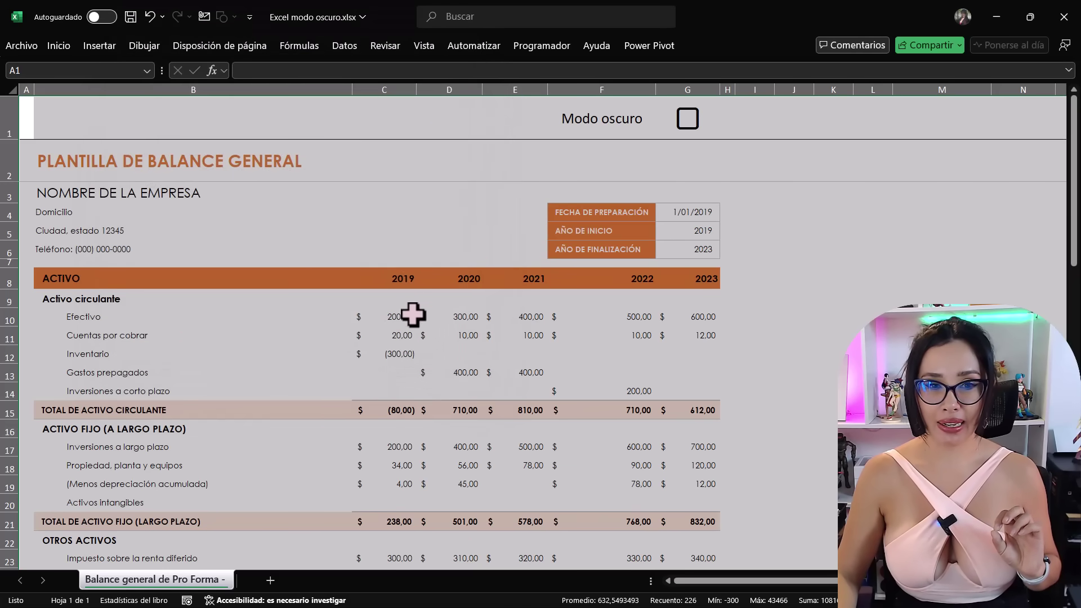
click(400, 242)
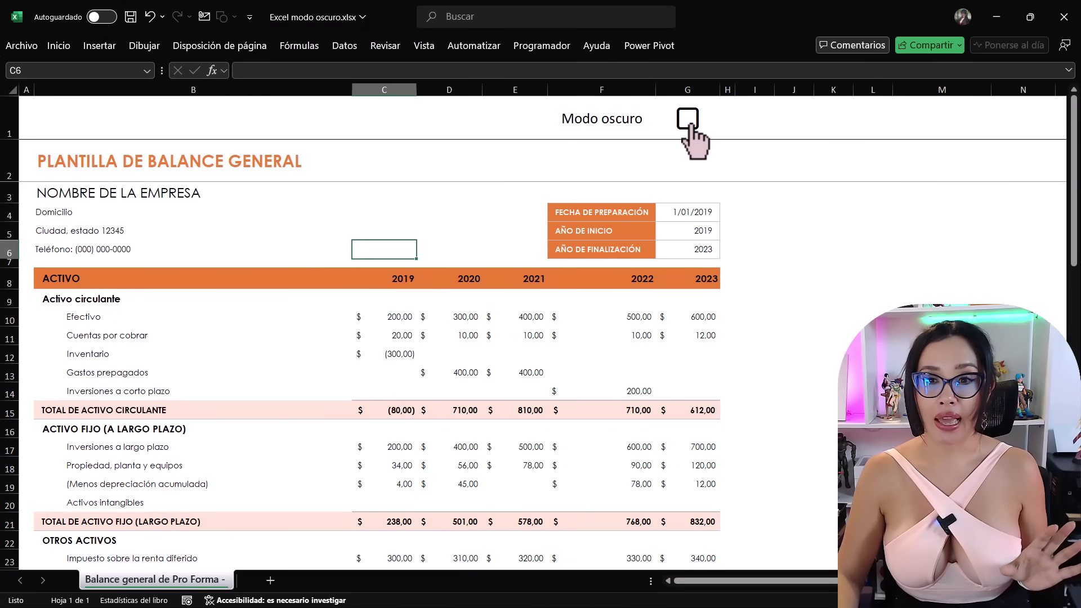
click(687, 119)
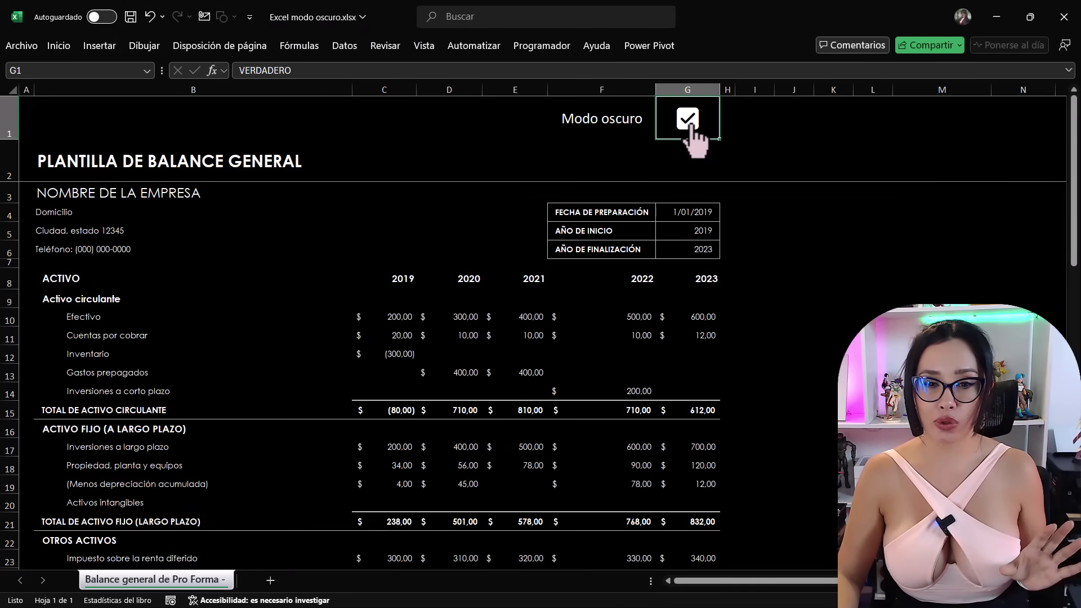
click(689, 123)
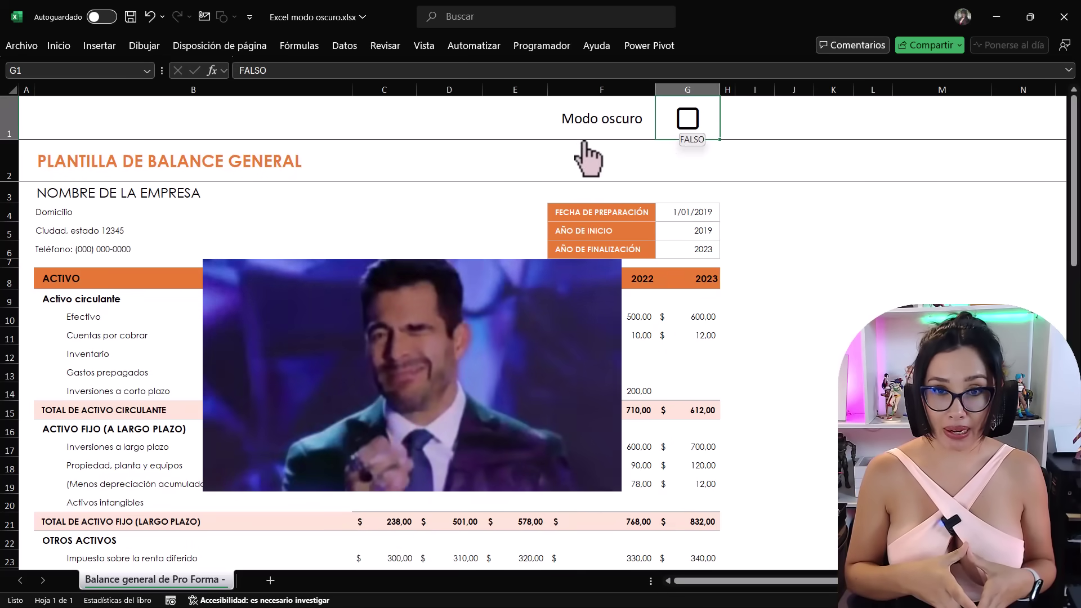
click(181, 212)
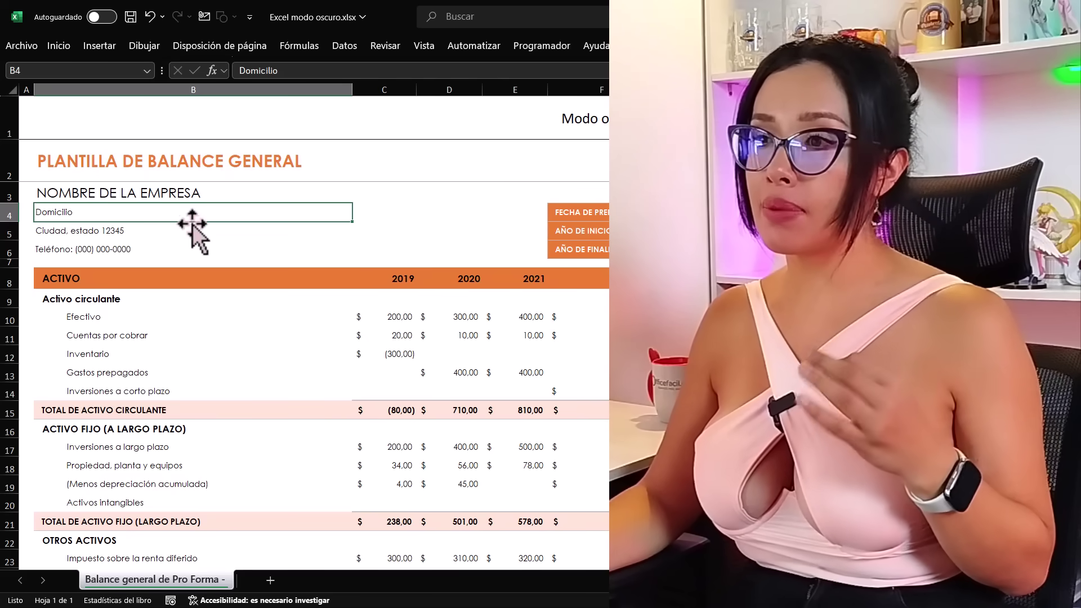
drag(130, 279, 602, 279)
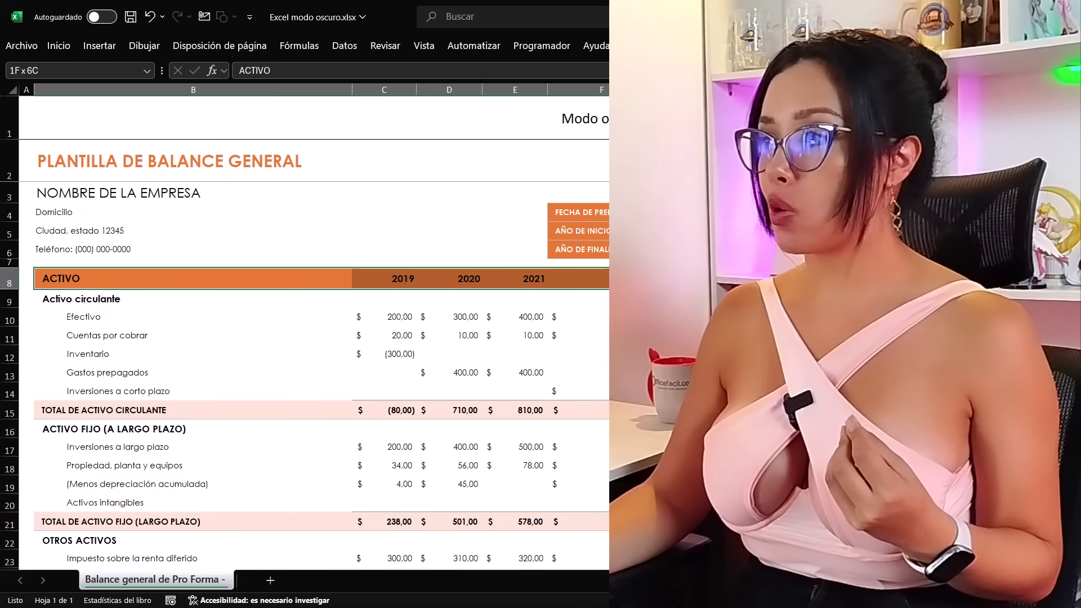
drag(183, 416, 600, 410)
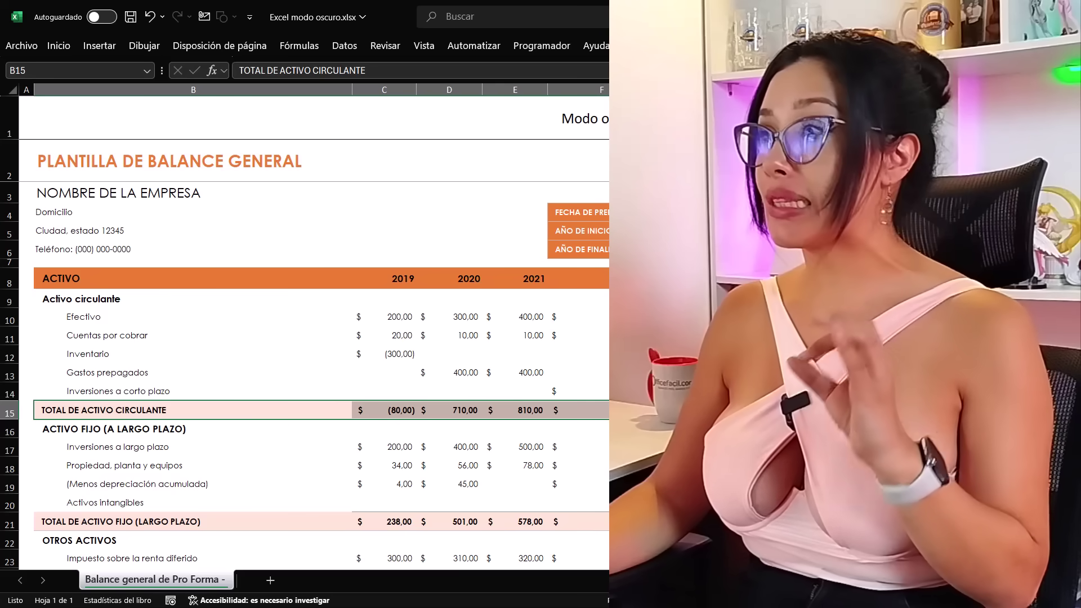
click(641, 118)
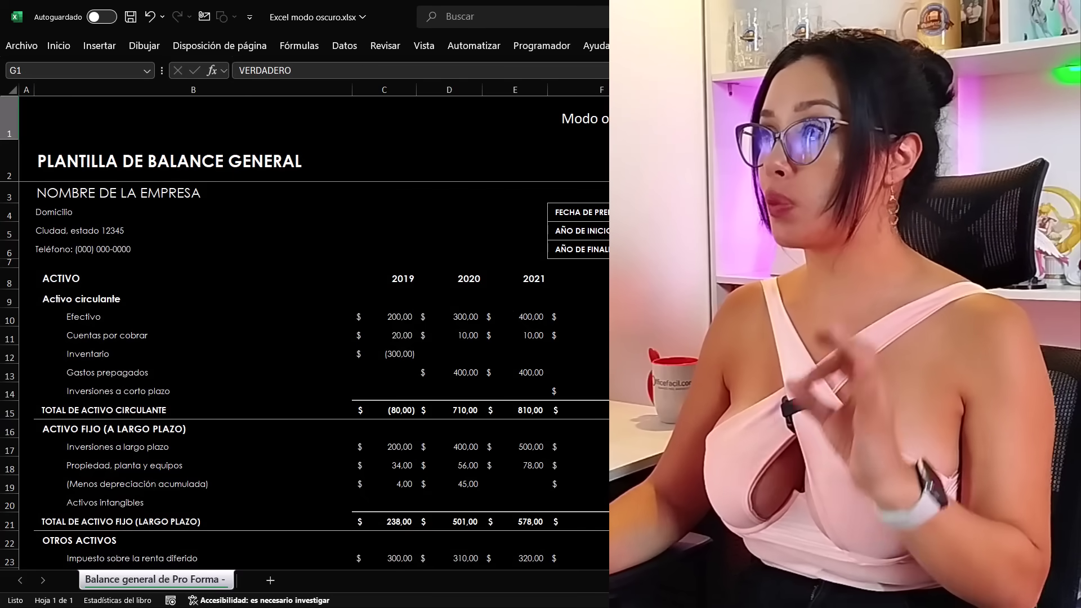
click(642, 118)
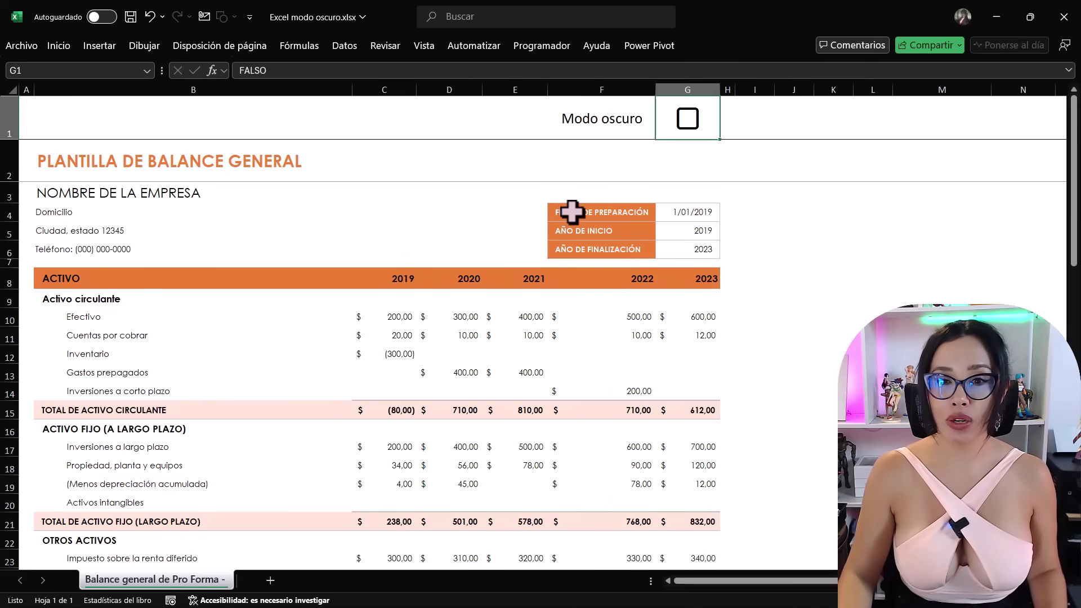
- Ctrl-select F4:F6, the ACTIVO heading, asset total rows and the ACTIVO TOTAL row
drag(572, 212, 579, 248)
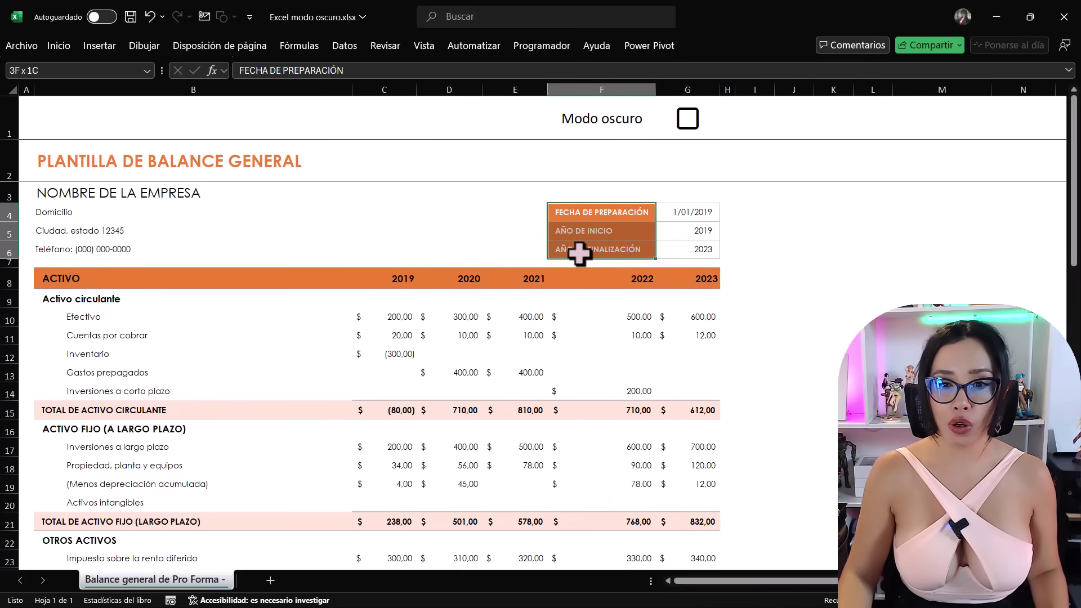
drag(43, 278, 670, 277)
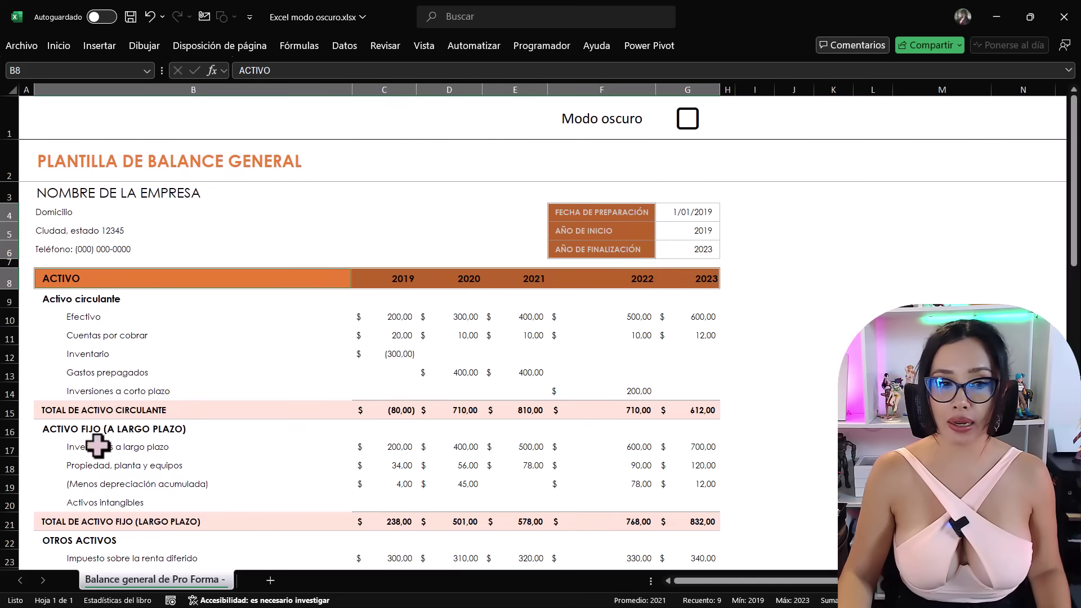
drag(47, 412, 698, 412)
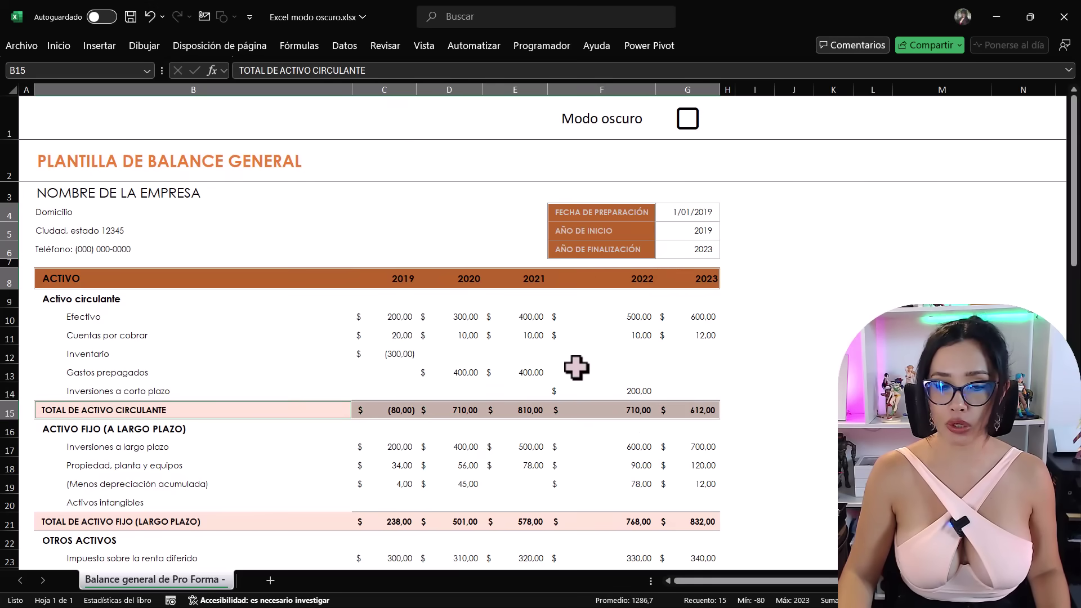
scroll(576, 366, down, 3)
drag(61, 373, 688, 371)
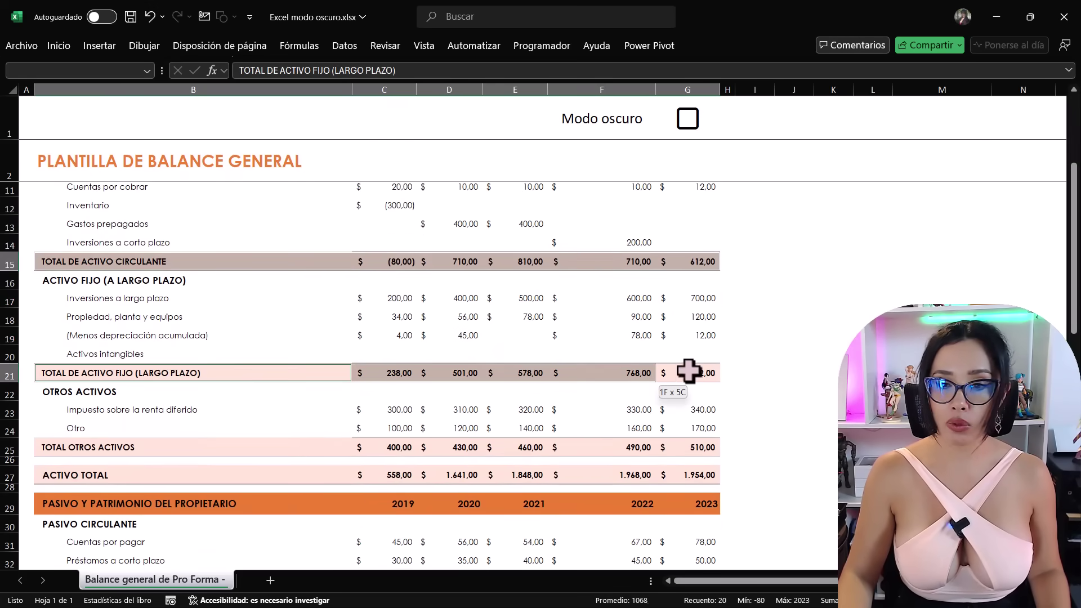
drag(43, 450, 700, 450)
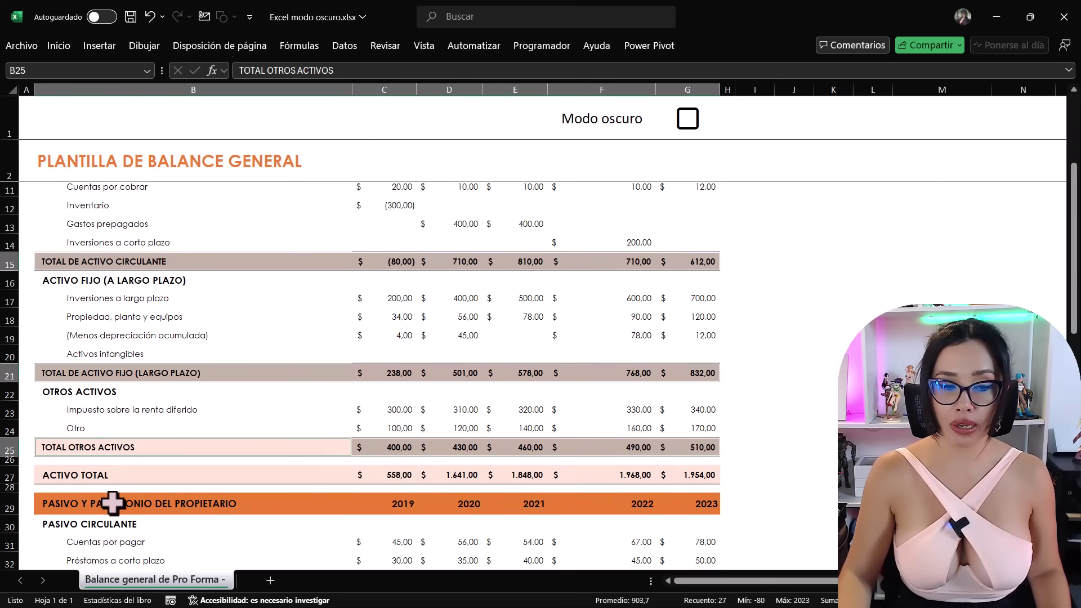
mouse_move(72, 474)
mouse_down()
mouse_move(685, 478)
mouse_move(713, 467)
mouse_up()
scroll(619, 433, down, 4)
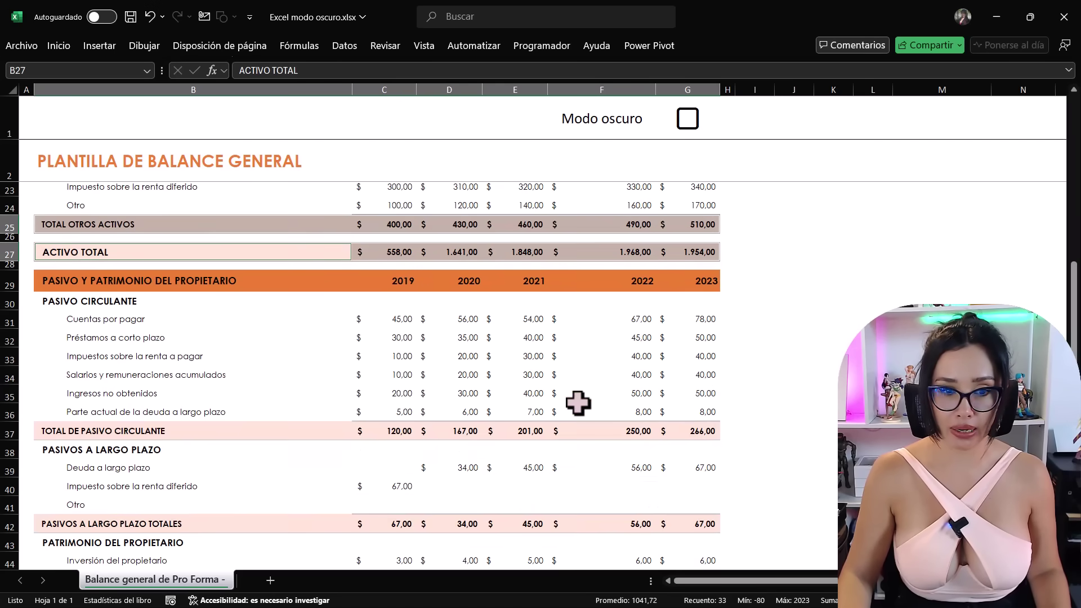
- Add the liabilities and equity heading and total rows, G47 and the RELACIONES FINANCIERAS table
drag(58, 281, 654, 282)
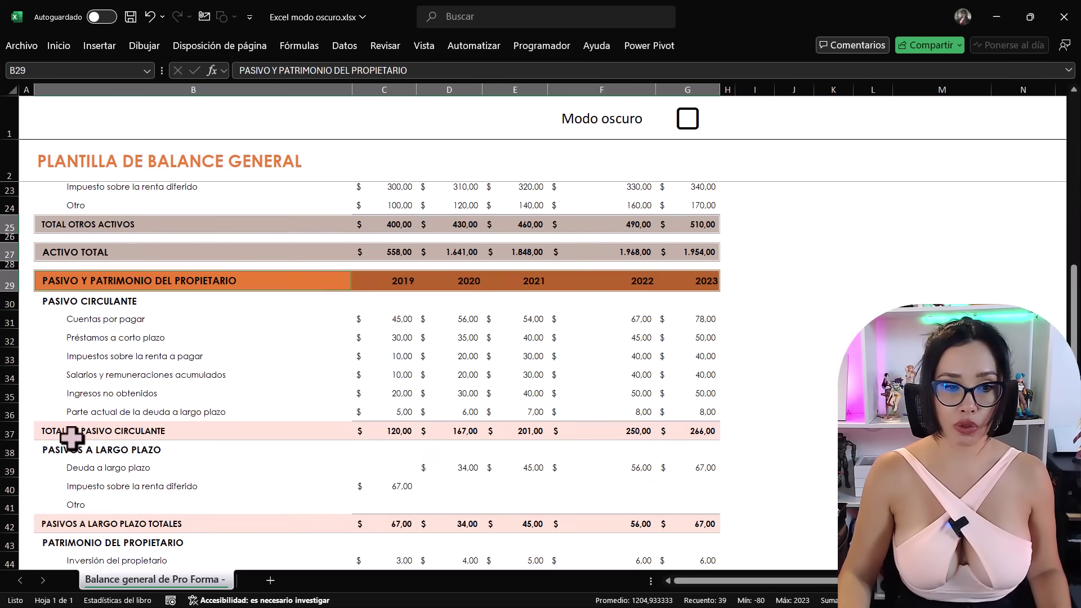
drag(56, 431, 680, 436)
scroll(439, 404, down, 6)
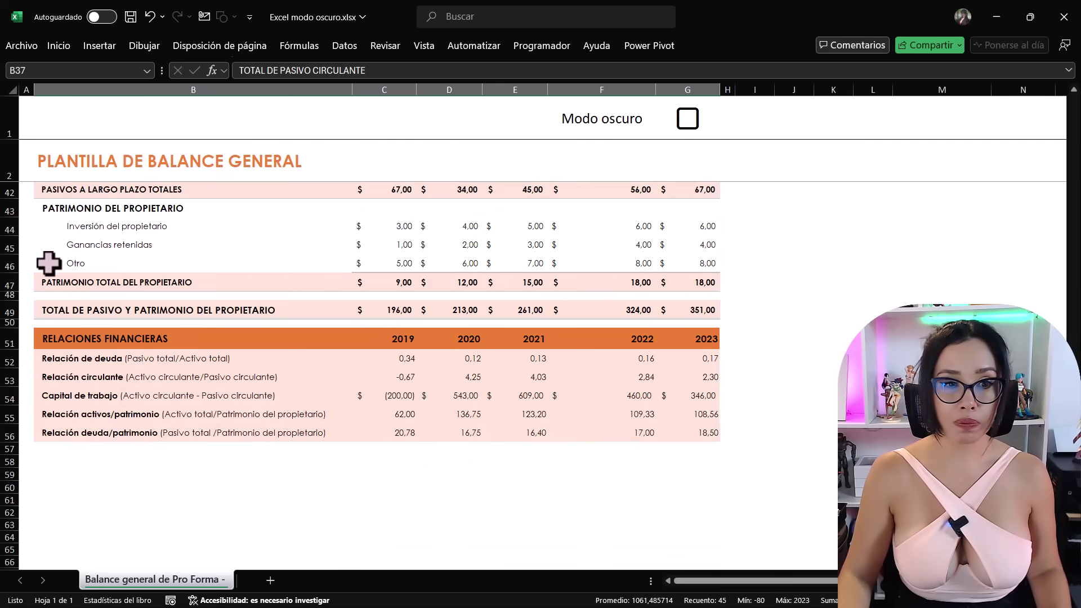
scroll(121, 287, up, 1)
scroll(108, 316, up, 1)
scroll(49, 374, up, 1)
drag(48, 375, 705, 379)
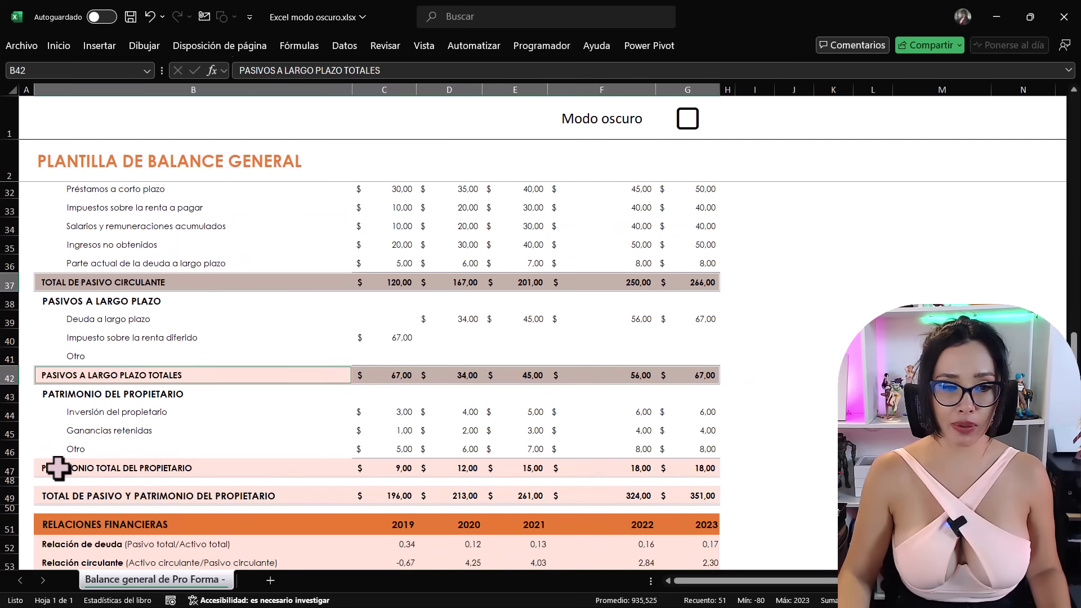
drag(58, 467, 715, 461)
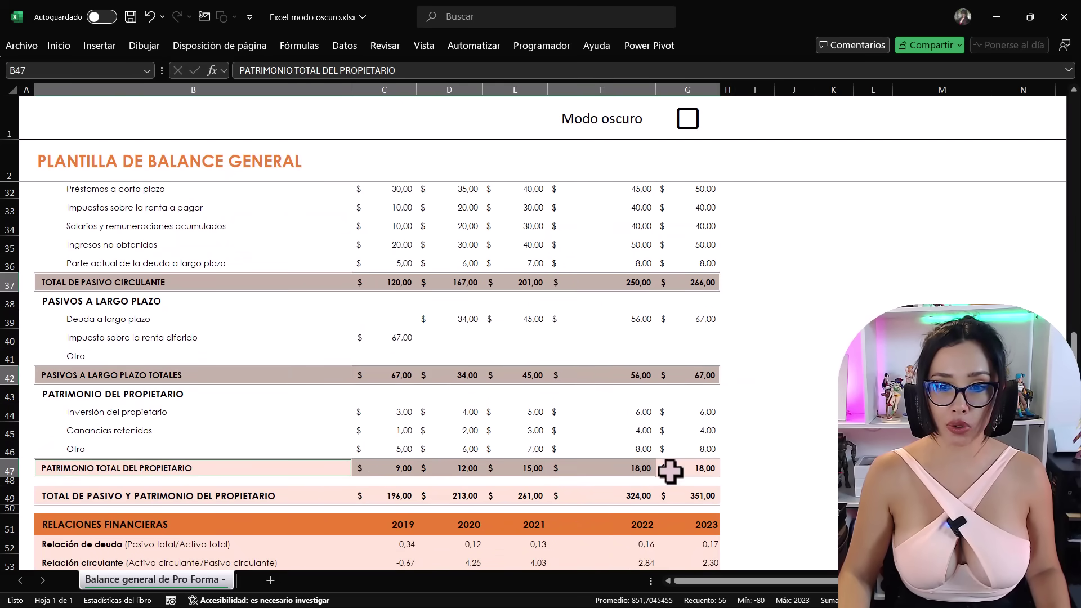
ctrl+click(699, 470)
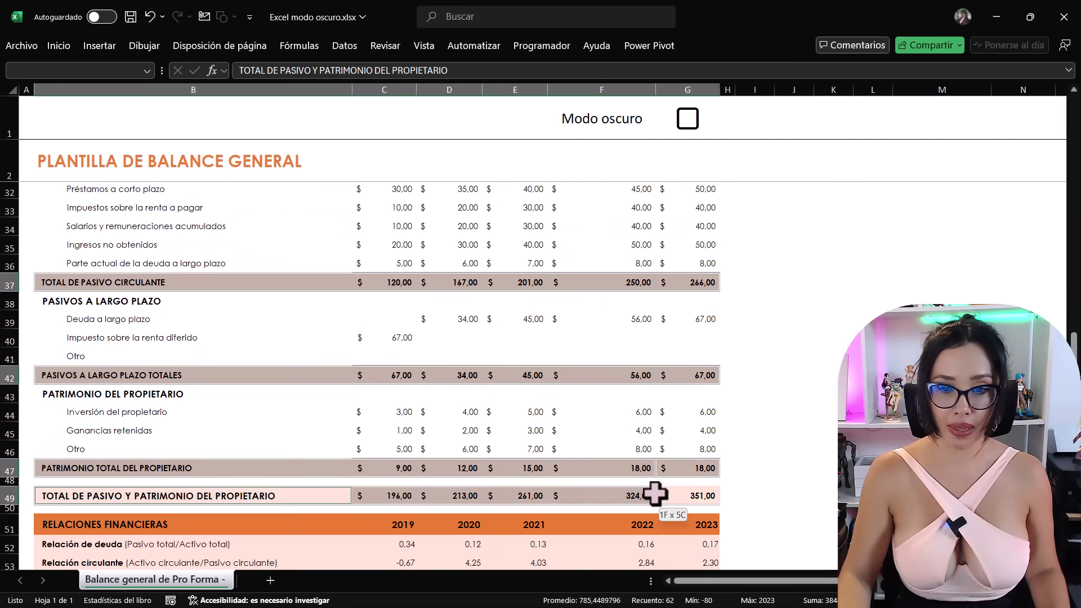
drag(61, 492, 681, 492)
scroll(605, 405, down, 1)
drag(131, 448, 684, 543)
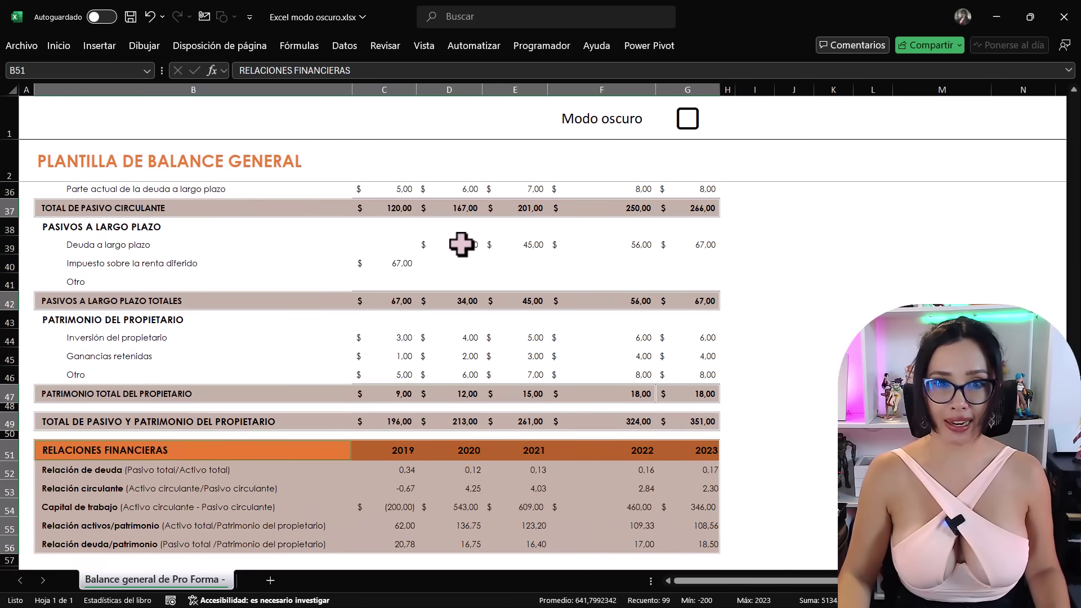
- Start a formula-based conditional formatting rule with =$G$1=verdadero for the selected rows
click(58, 45)
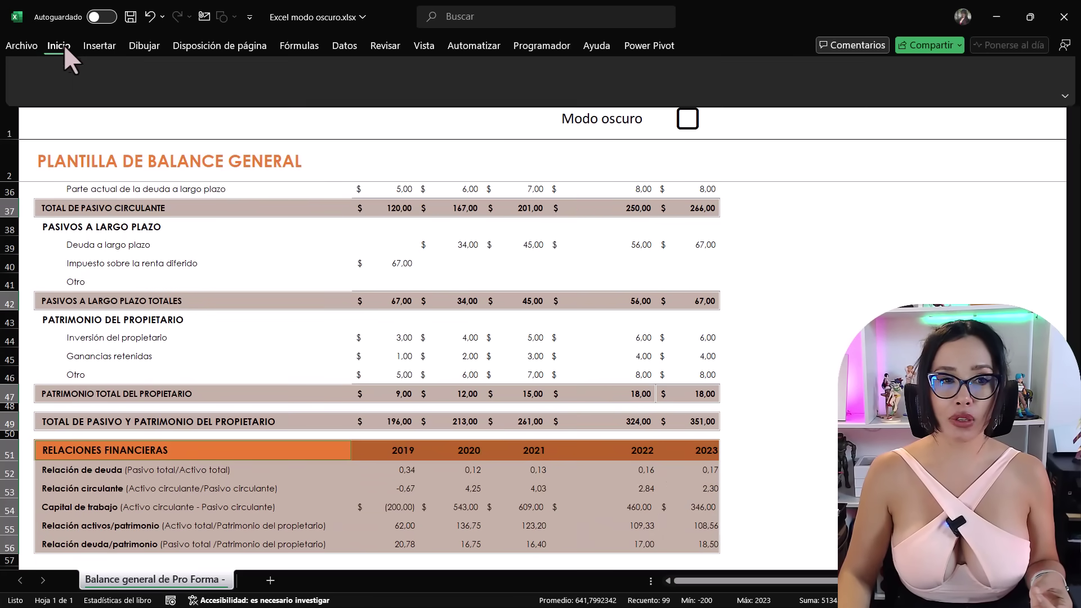
click(572, 102)
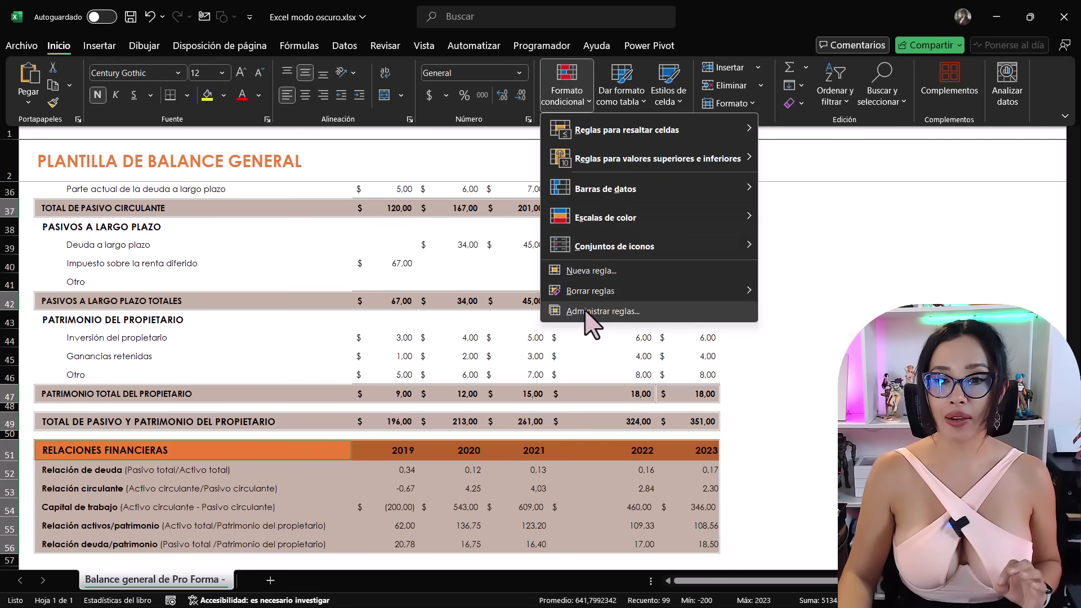
click(591, 271)
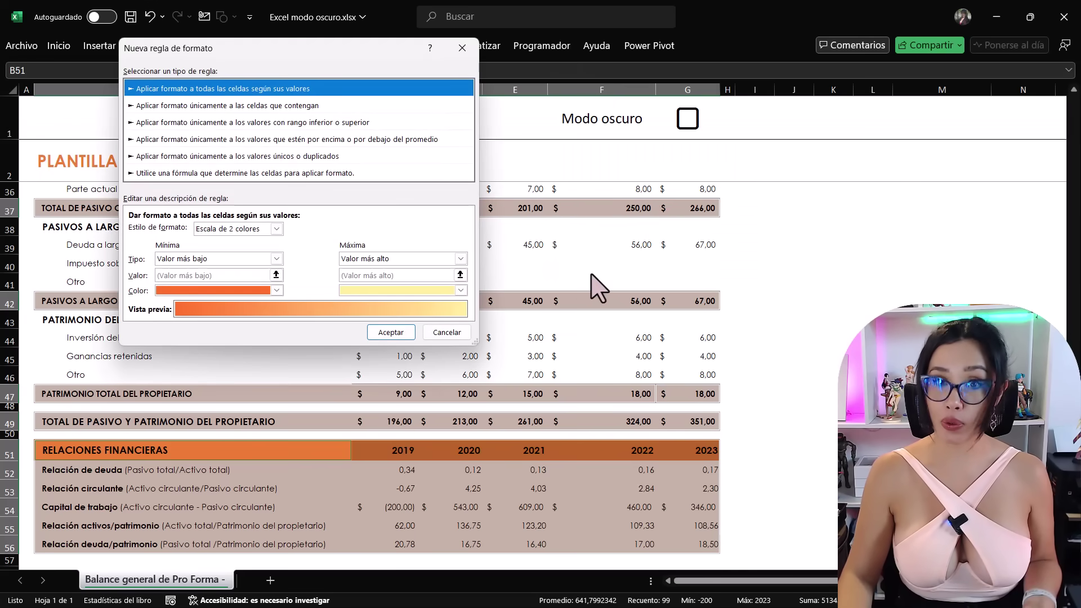
click(173, 175)
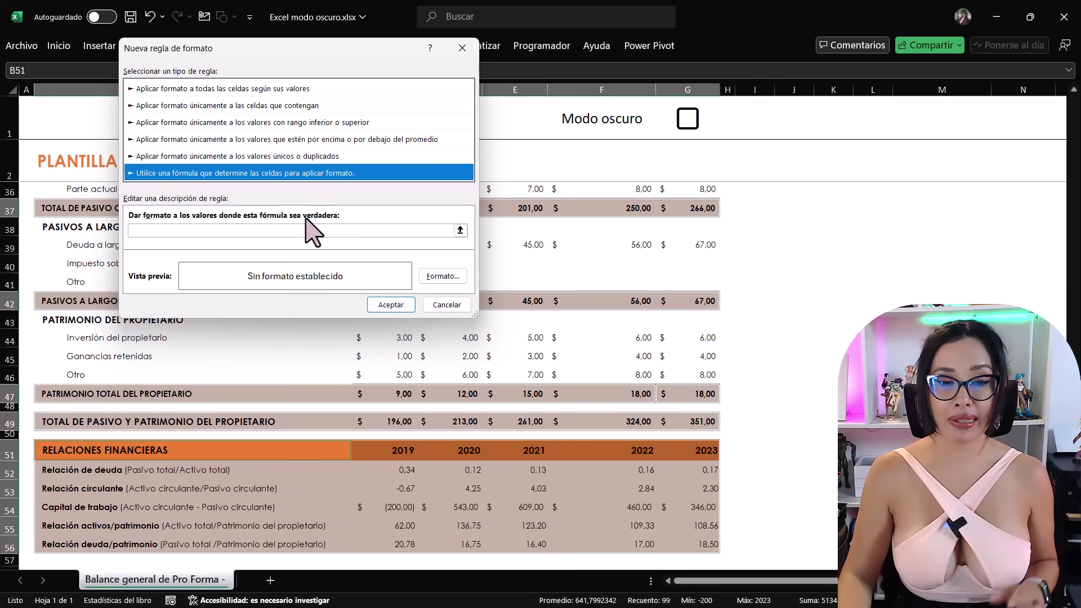
click(163, 230)
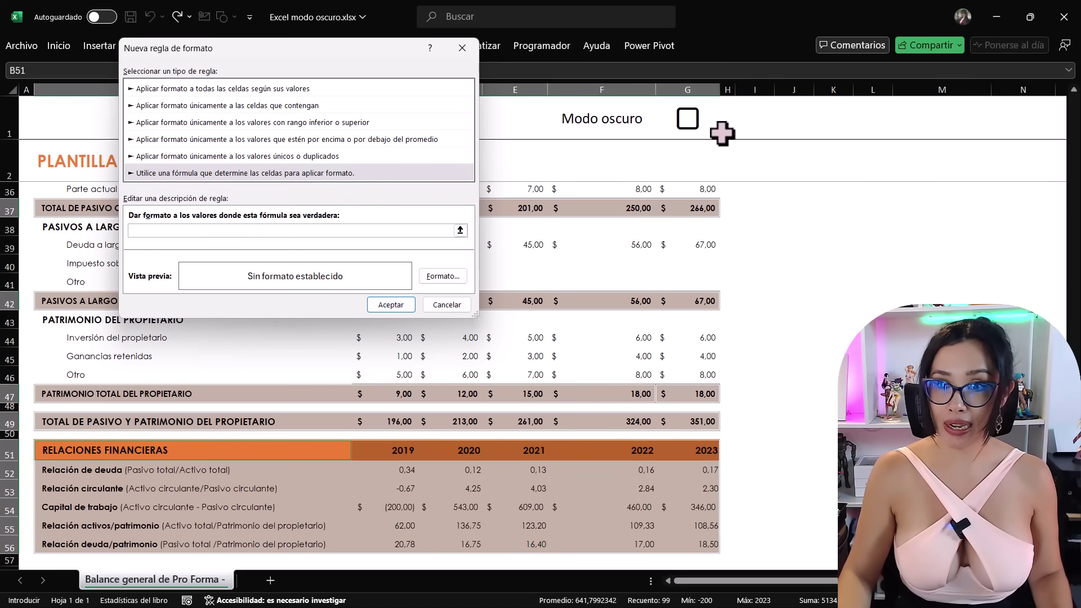
click(704, 108)
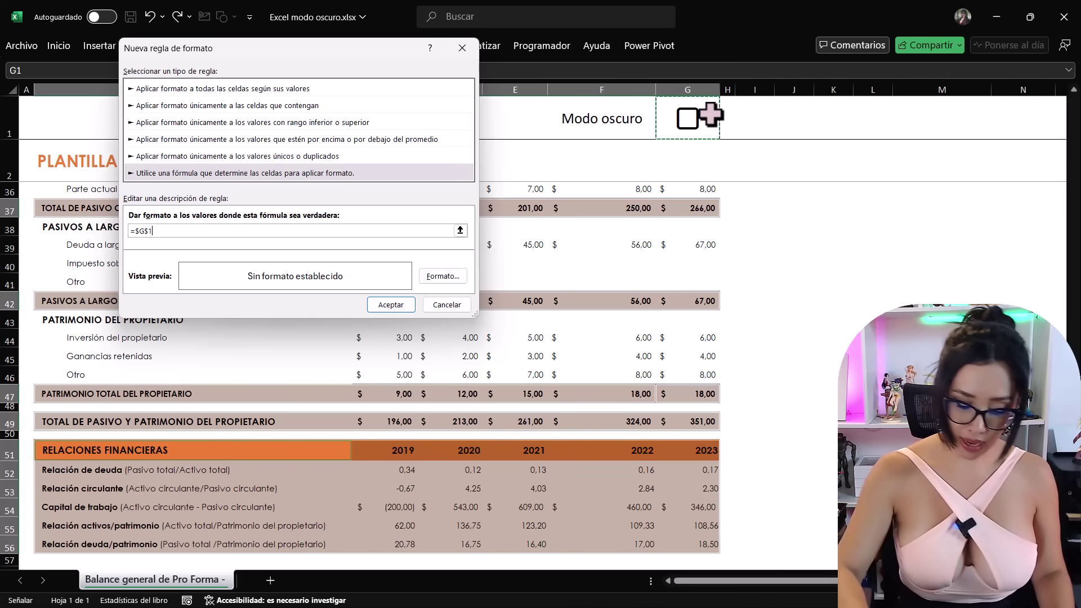
text(=verdadero)
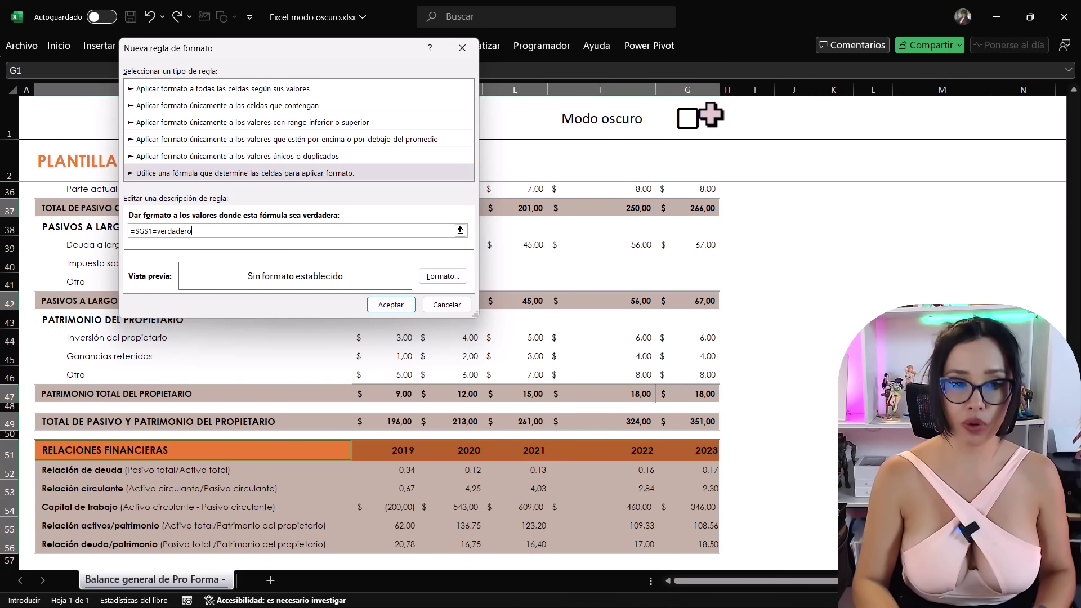
- Set the rule's fill colour to grey and save the rule
click(443, 277)
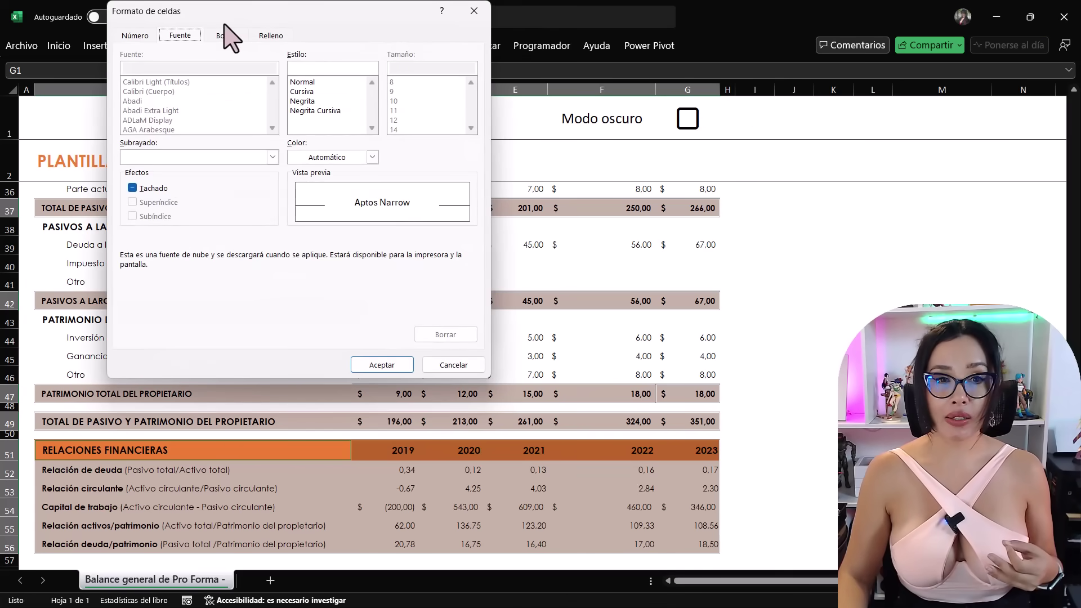
click(266, 37)
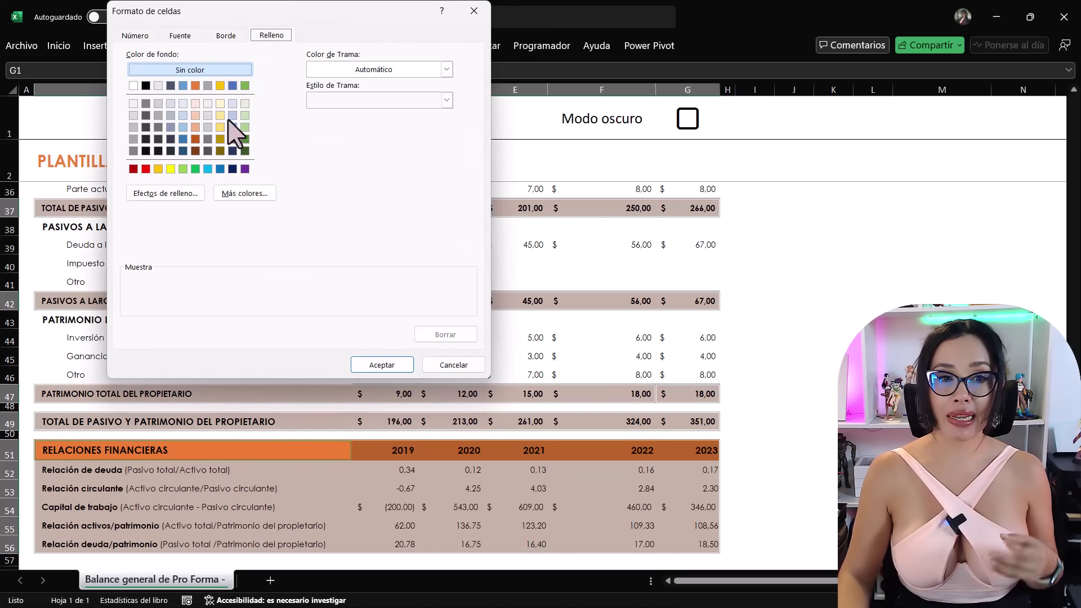
click(134, 150)
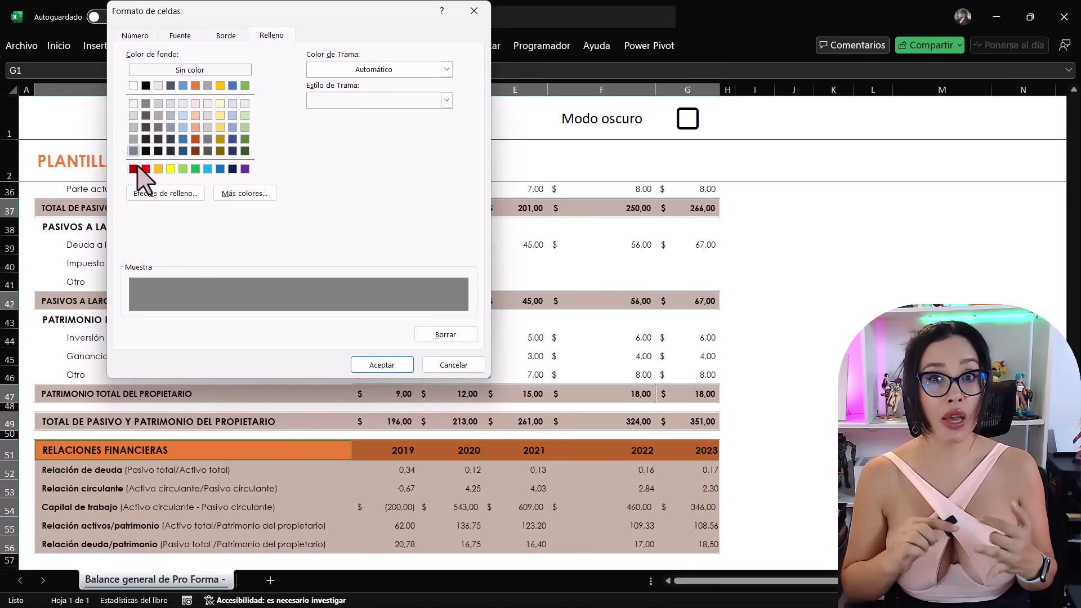
click(381, 365)
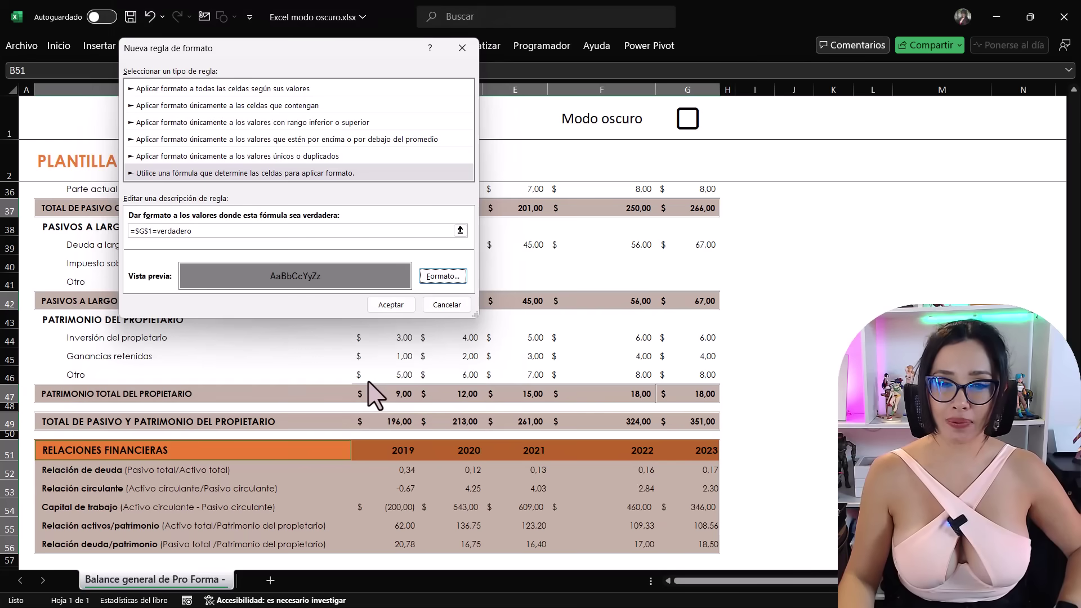
click(383, 305)
click(739, 192)
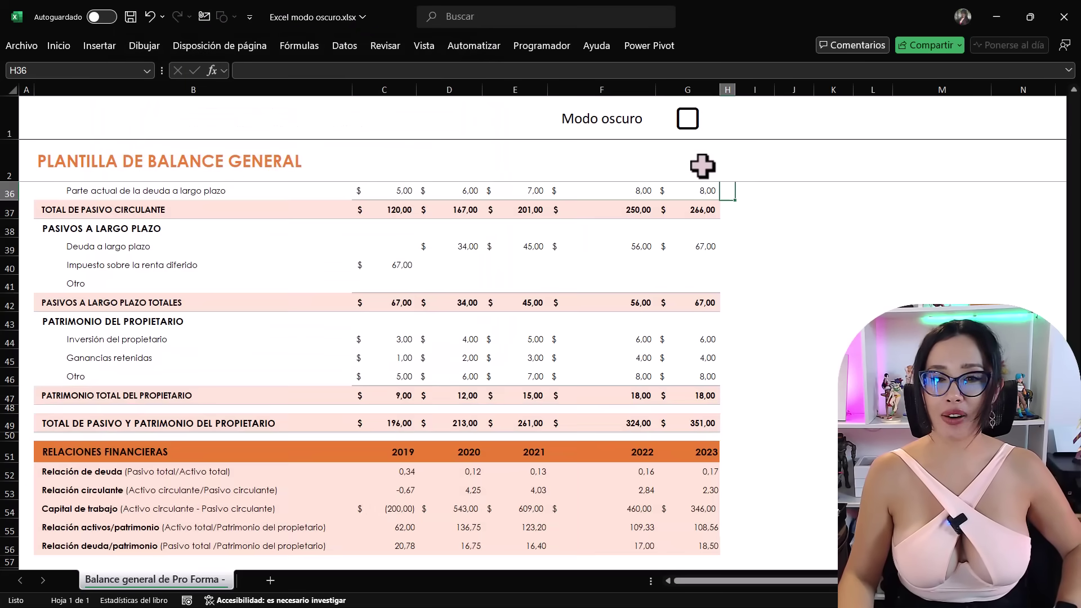
click(689, 123)
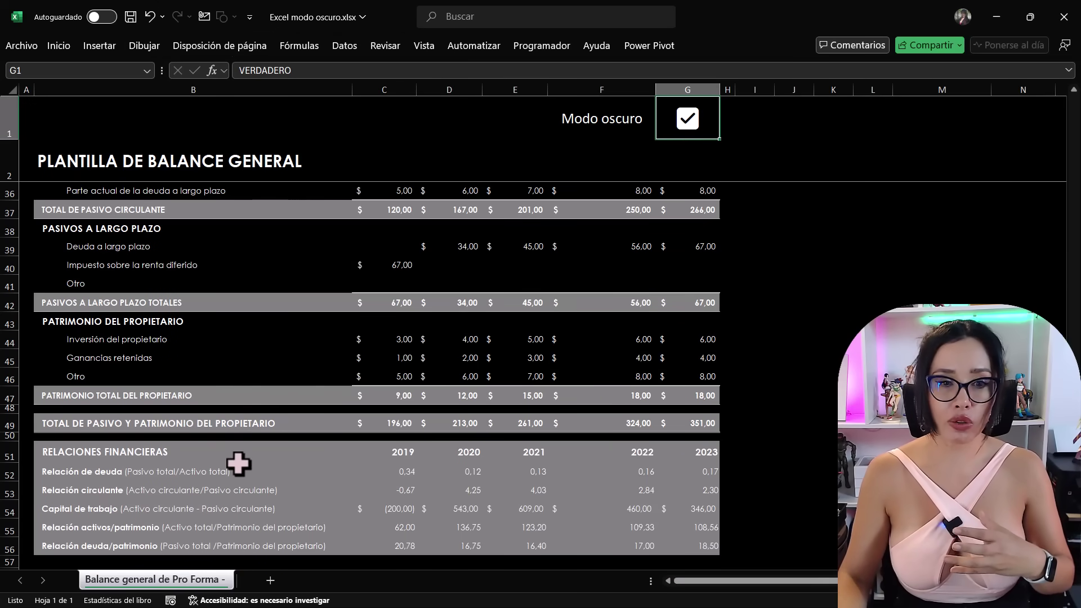
scroll(238, 463, up, 2)
scroll(238, 463, up, 1)
scroll(239, 463, up, 4)
scroll(238, 468, up, 1)
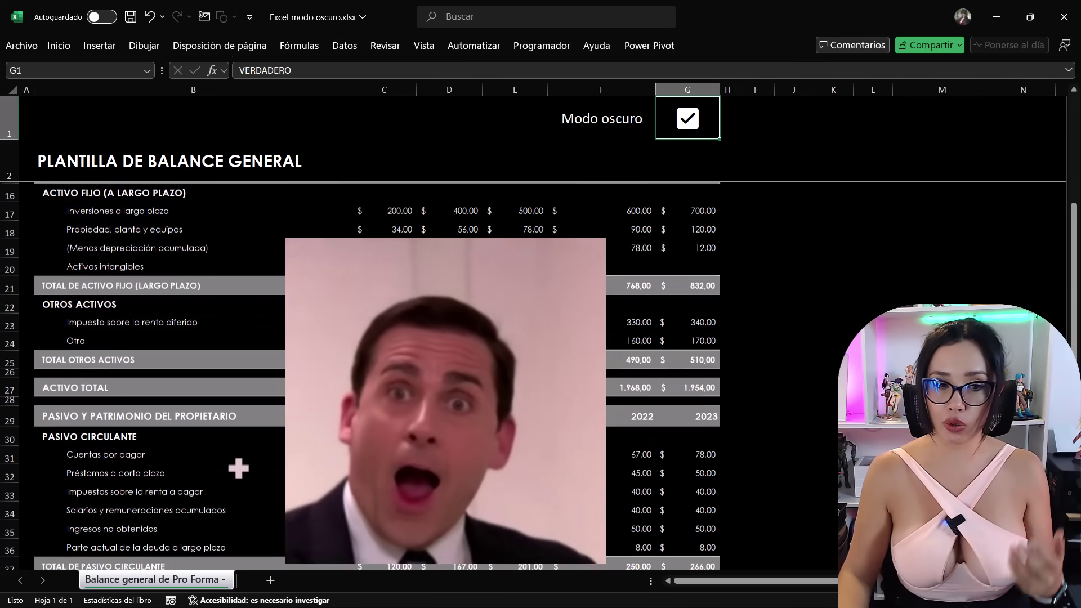
scroll(238, 467, up, 1)
scroll(238, 468, up, 3)
scroll(501, 331, up, 1)
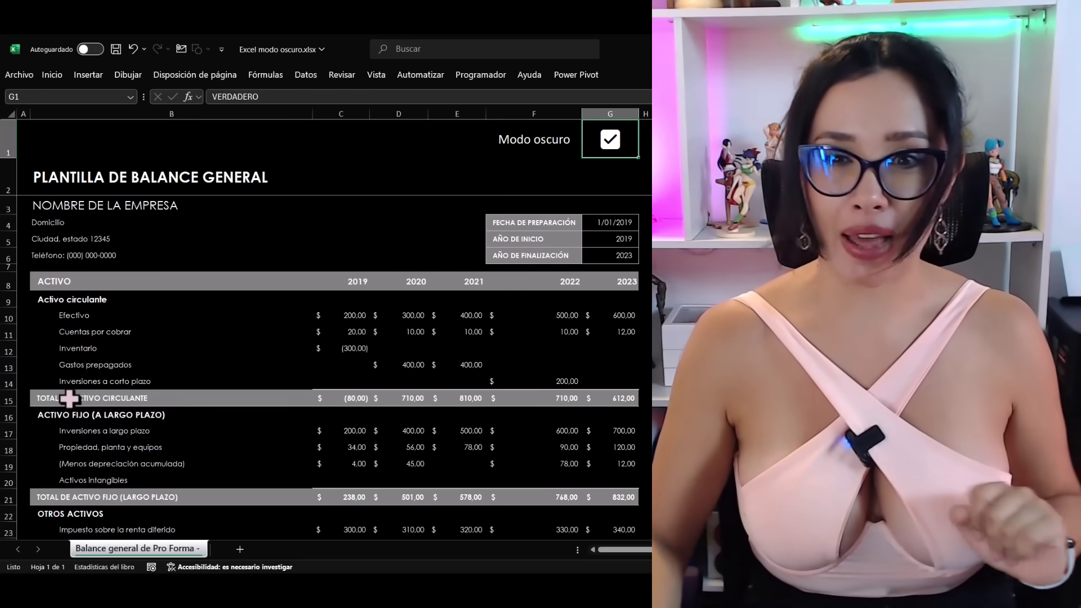
click(606, 140)
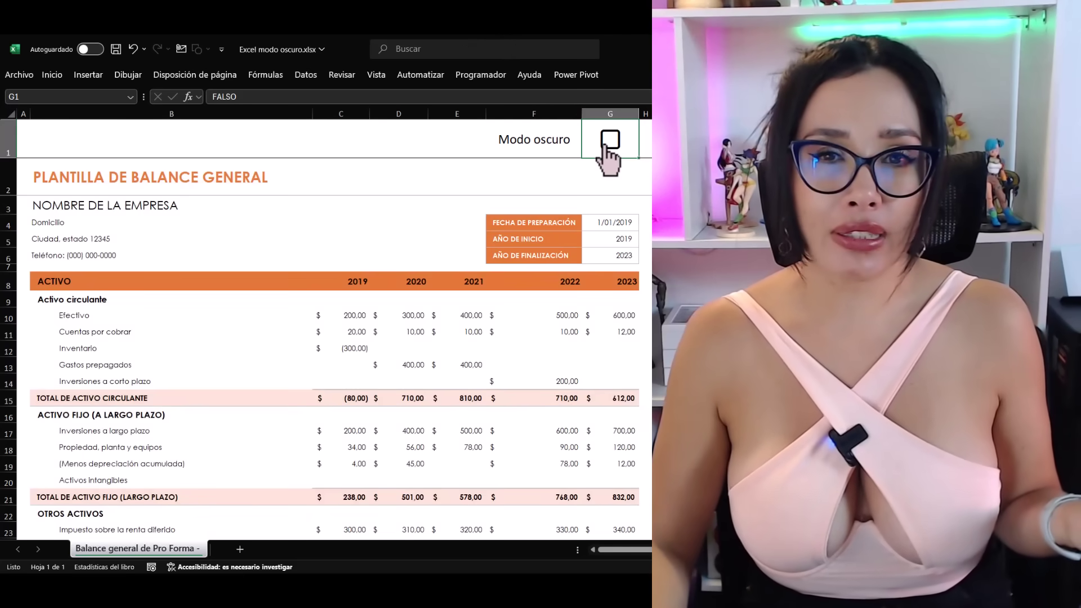
- Tick the Modo oscuro checkbox in G1 to turn the sheet dark
click(608, 141)
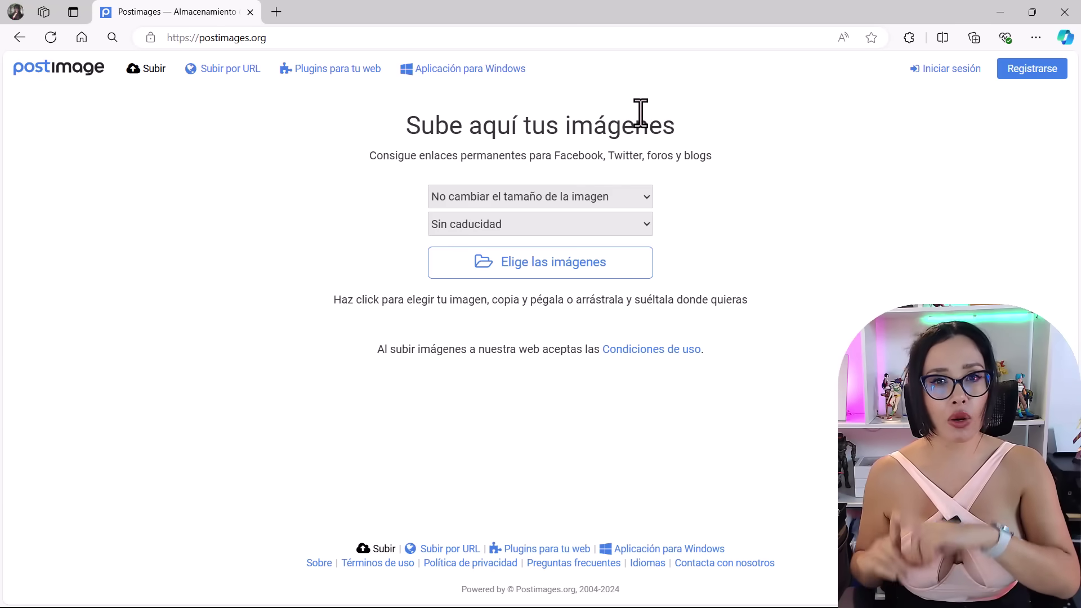
- Pick LOGO BLANCO.png and logo transparente (2).png together and upload them to Postimages
click(521, 275)
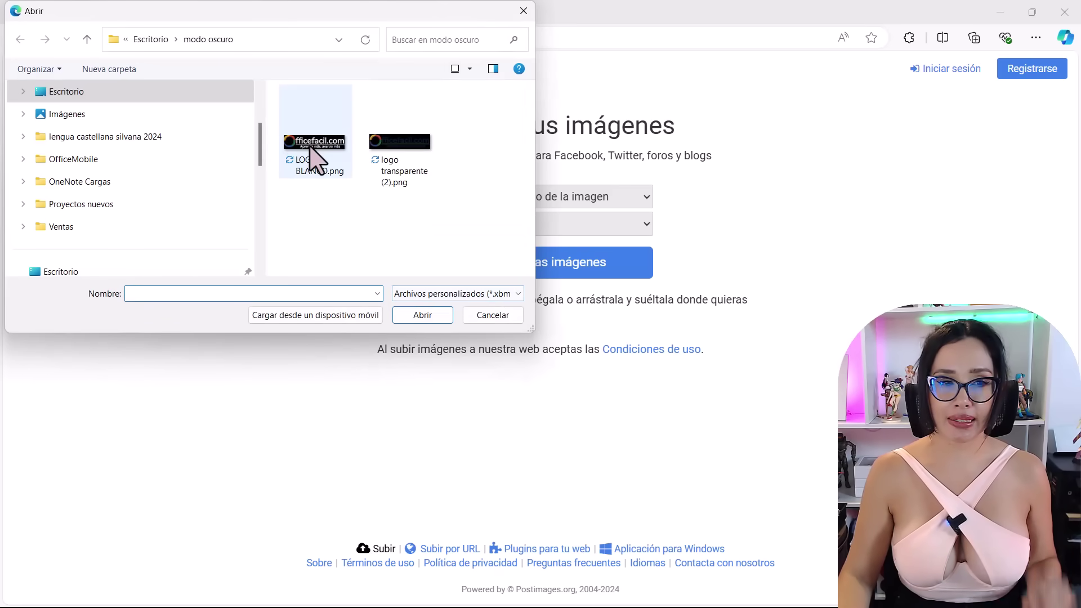
click(314, 157)
ctrl+click(404, 168)
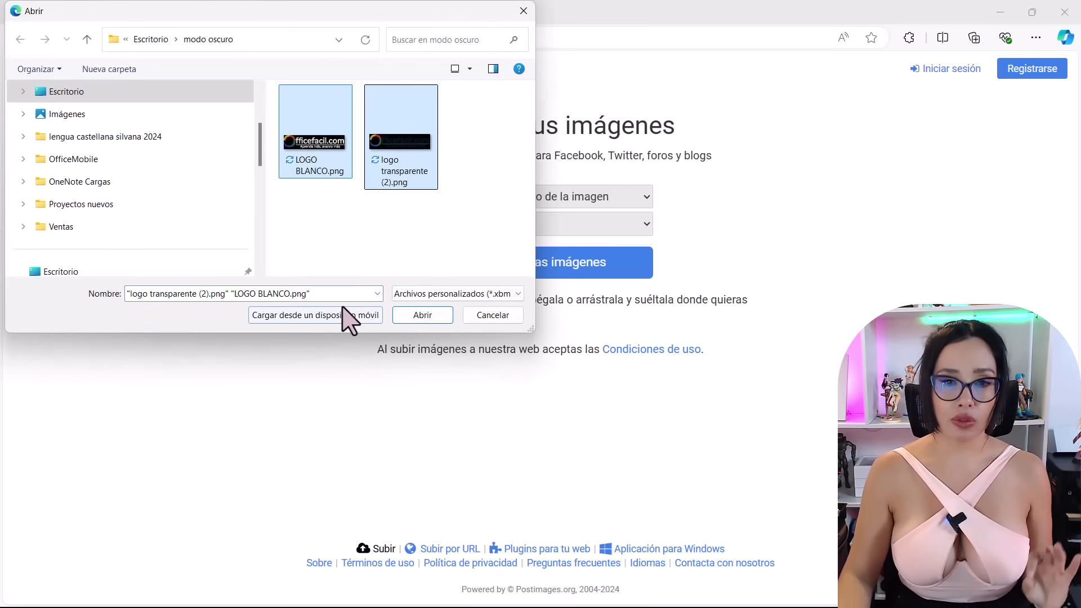
click(422, 315)
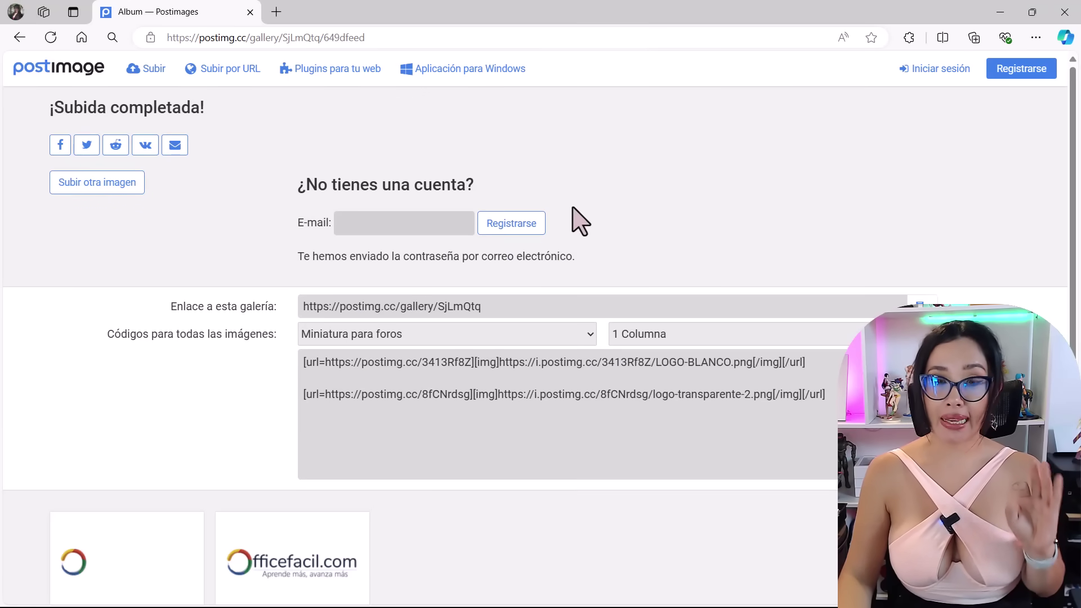
- Copy the Enlace directo links for LOGO BLANCO and logo transparente (2)
scroll(577, 225, down, 2)
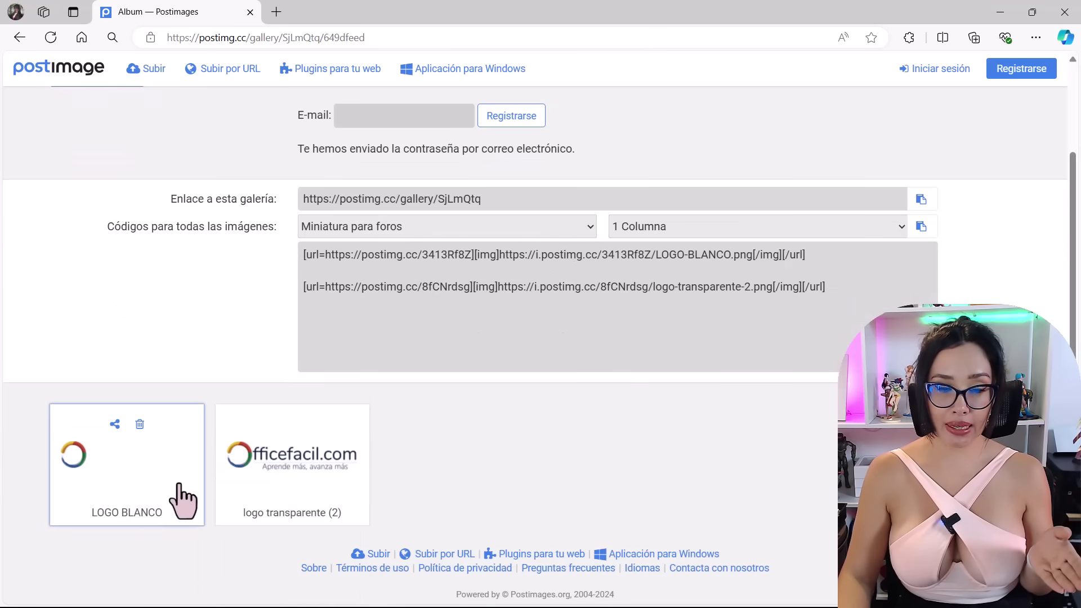
mouse_move(126, 464)
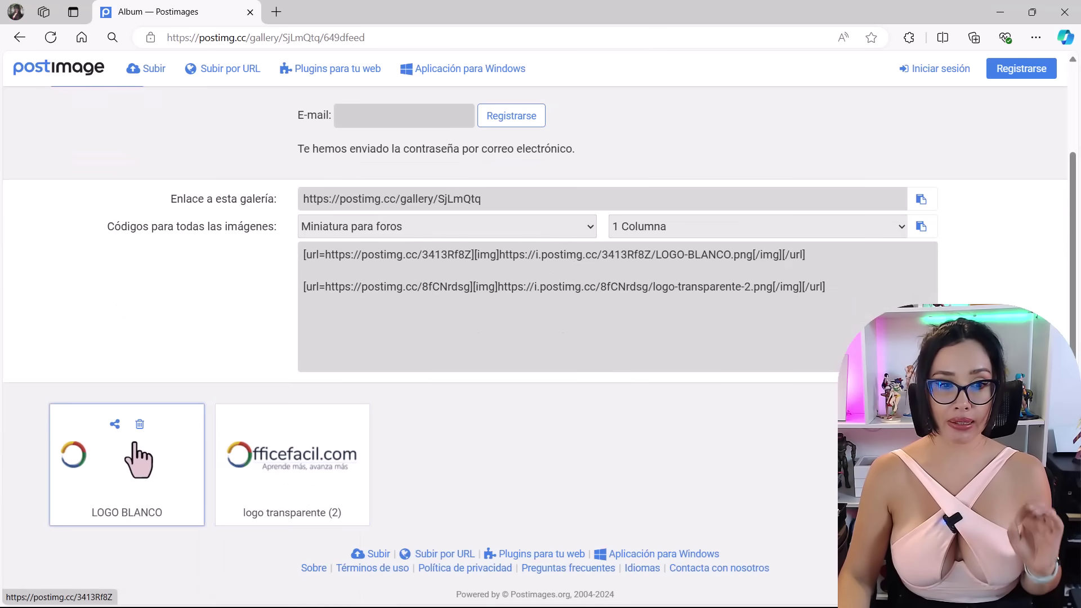
click(115, 426)
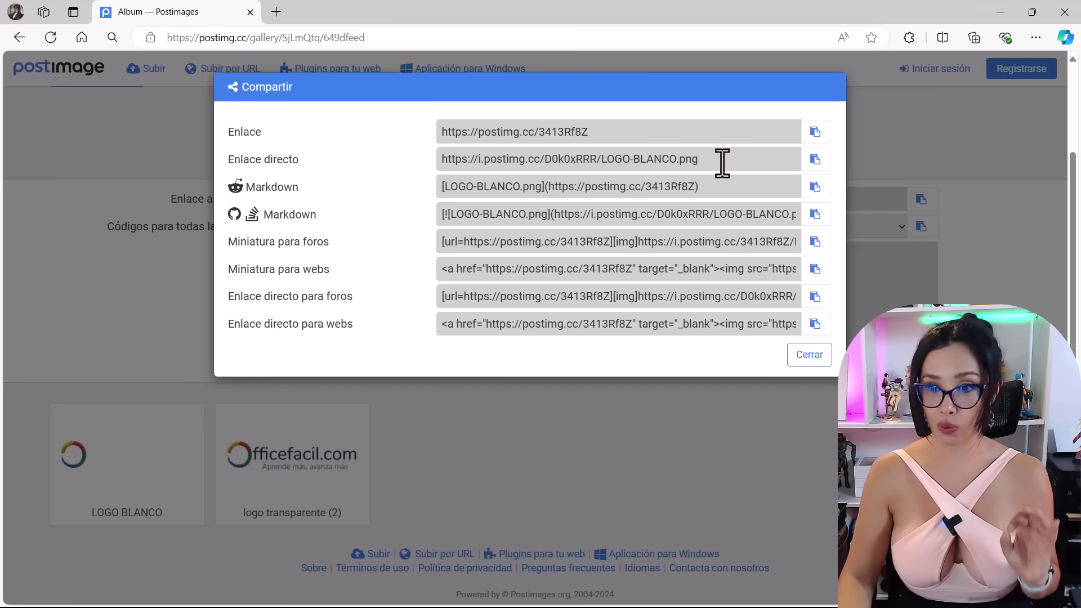
click(814, 164)
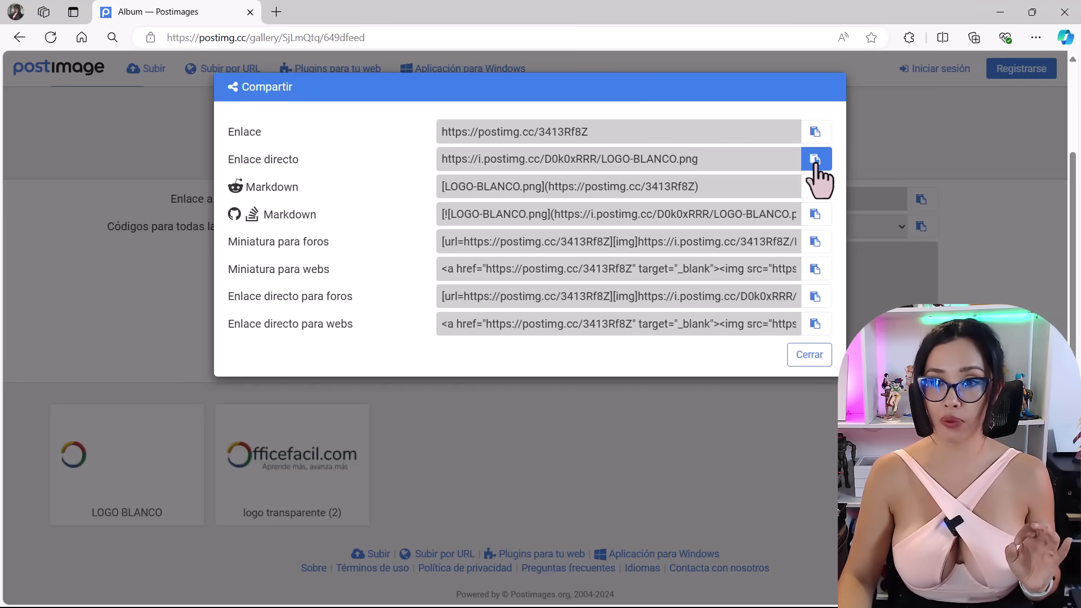
click(809, 354)
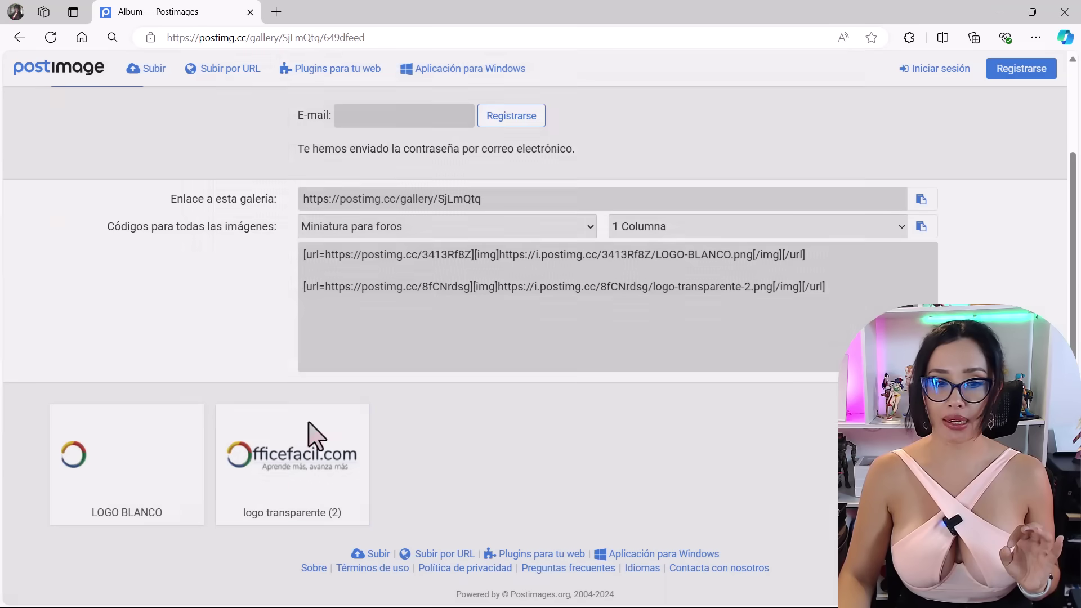
click(280, 425)
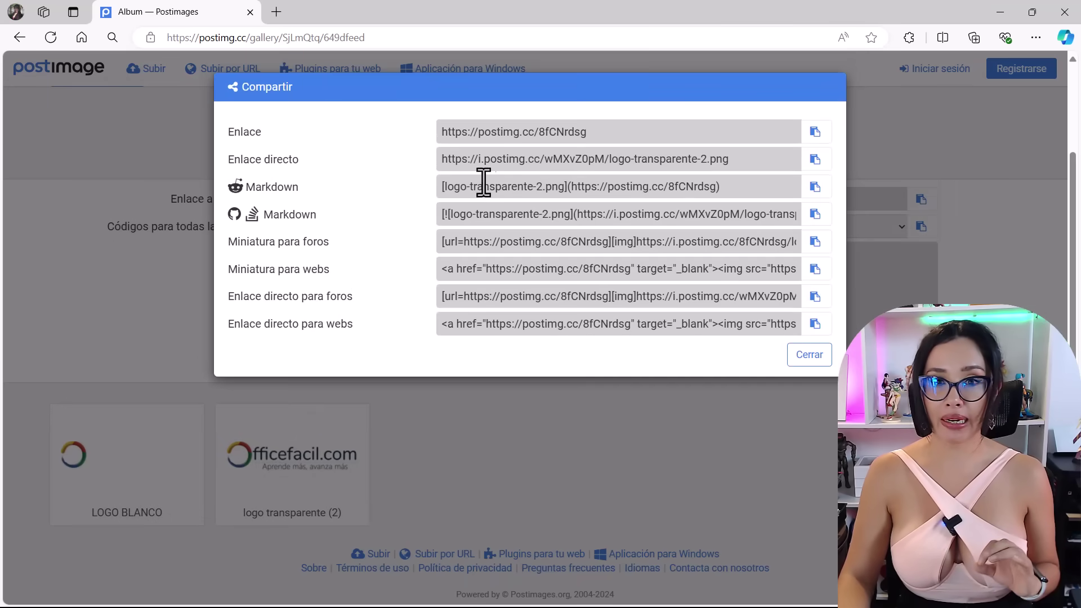
click(815, 159)
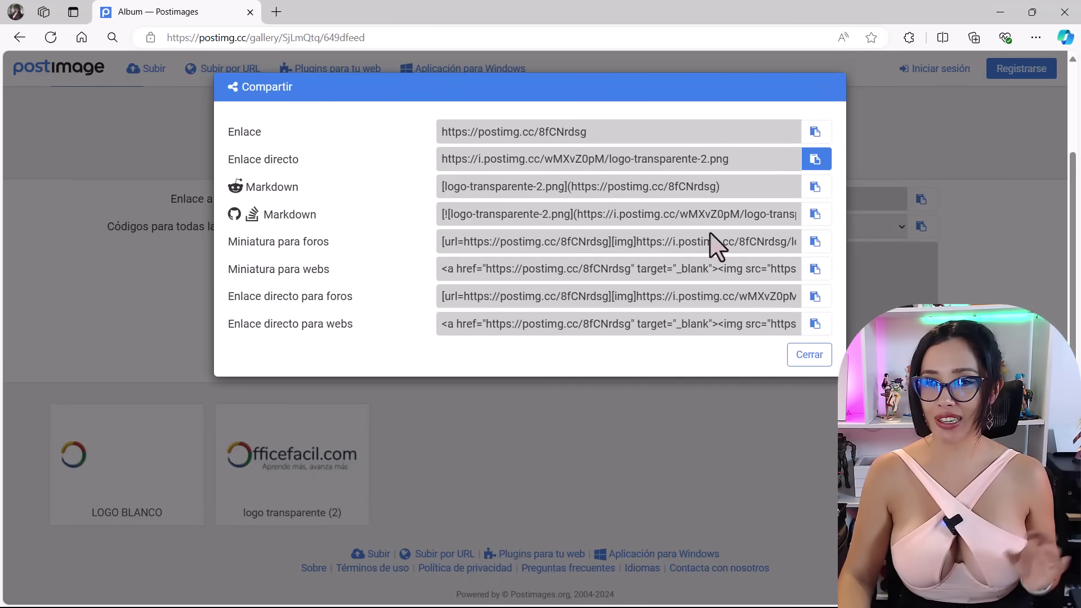
click(809, 356)
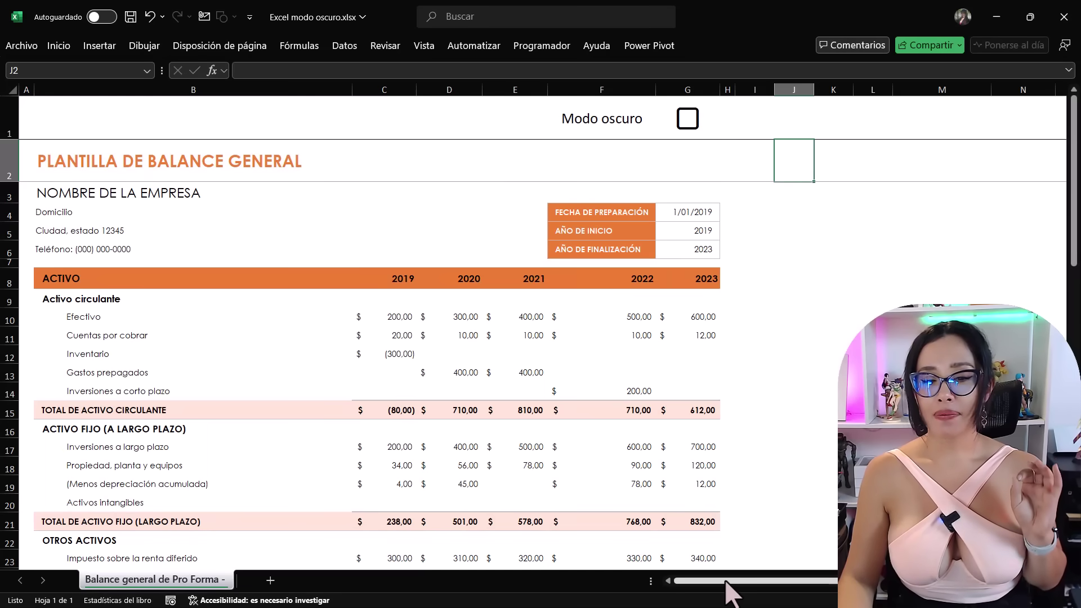
scroll(540, 337, right, 5)
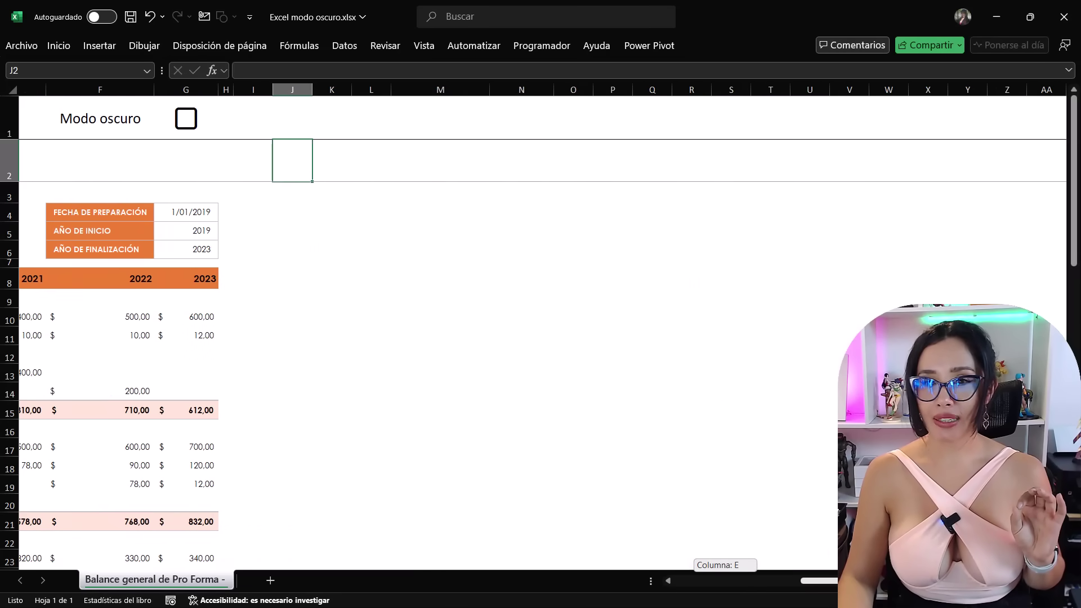
- Paste the logo-transparente-2.png and LOGO-BLANCO.png links into T1 and T2 from clipboard history
click(770, 119)
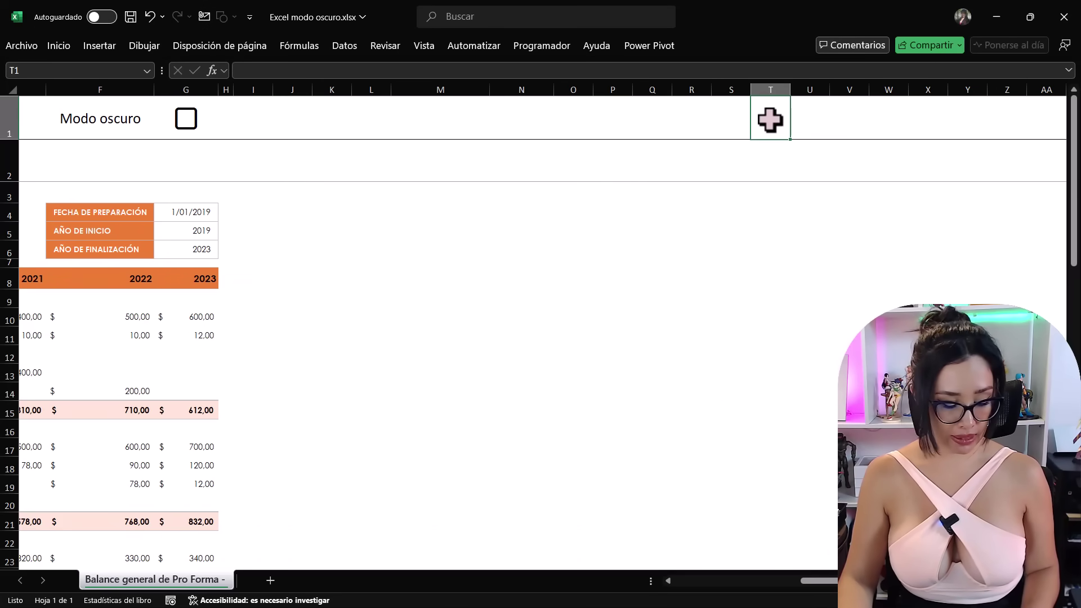
key(super+v)
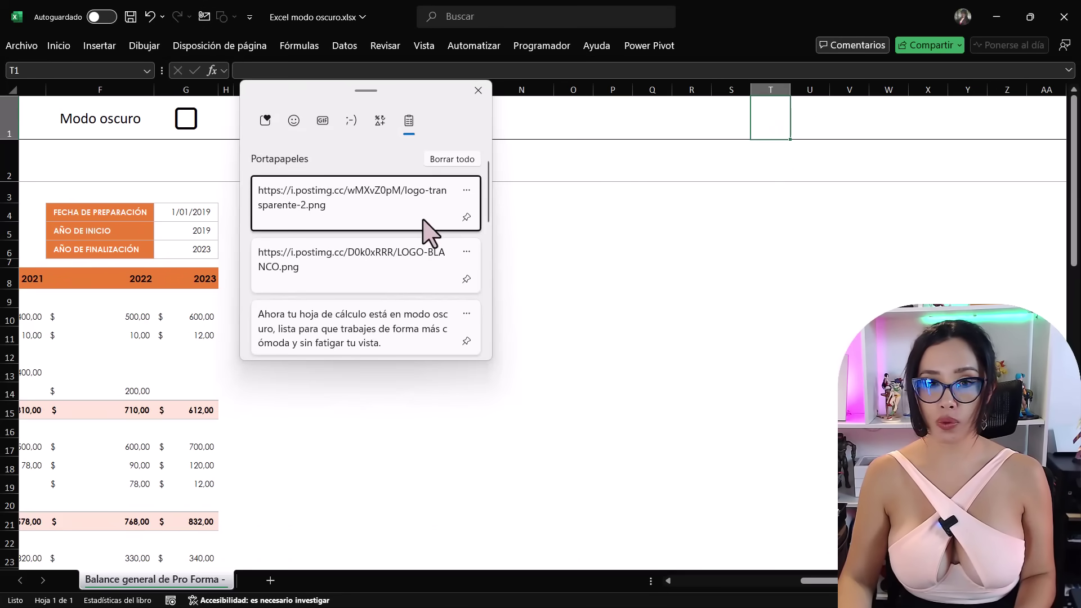
click(419, 215)
click(766, 169)
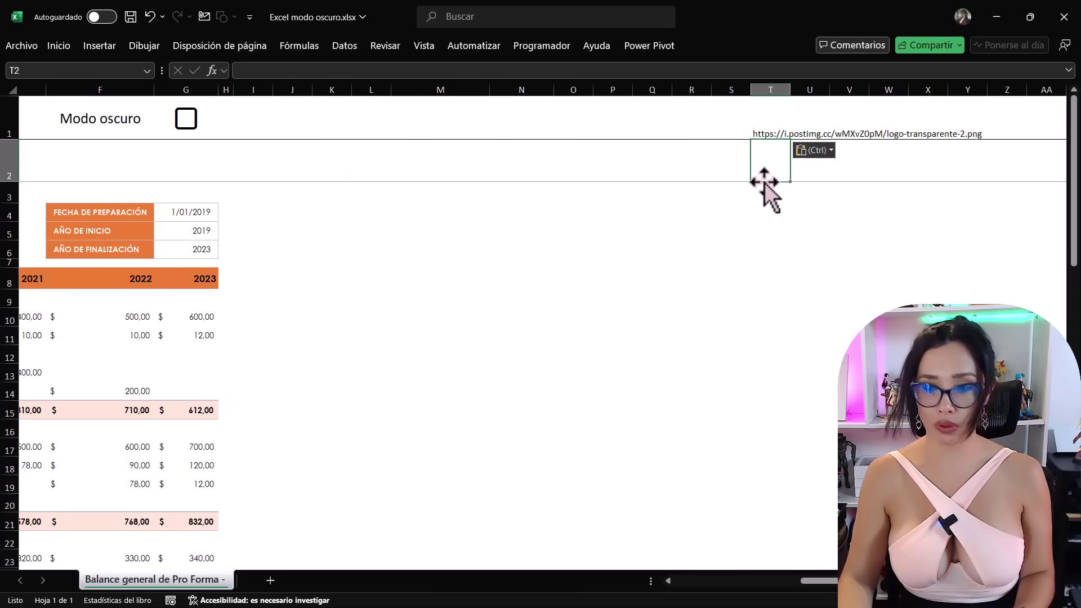
key(super+v)
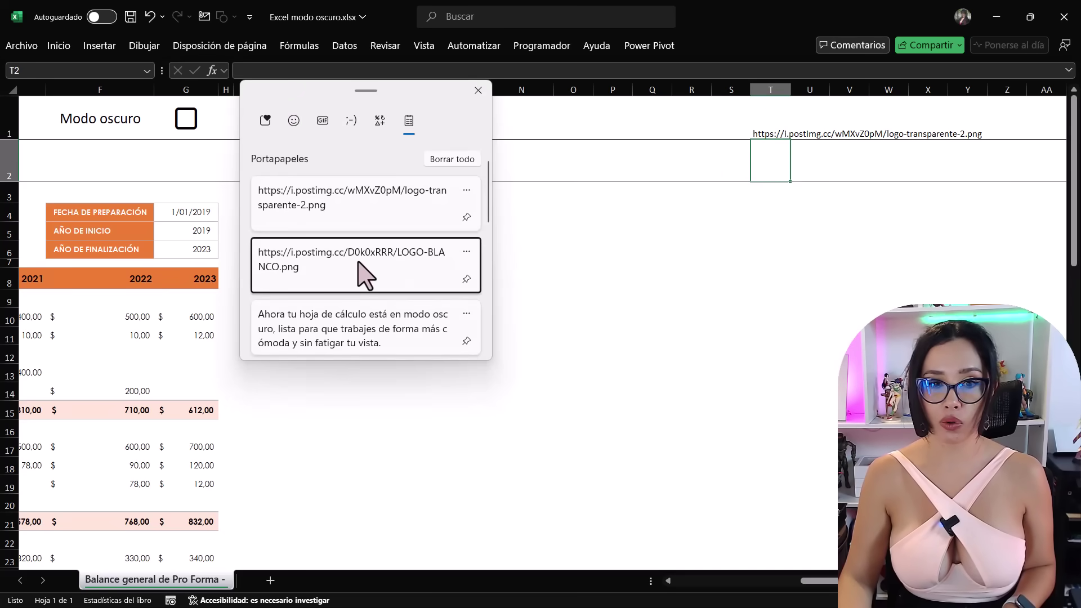
click(362, 272)
click(956, 231)
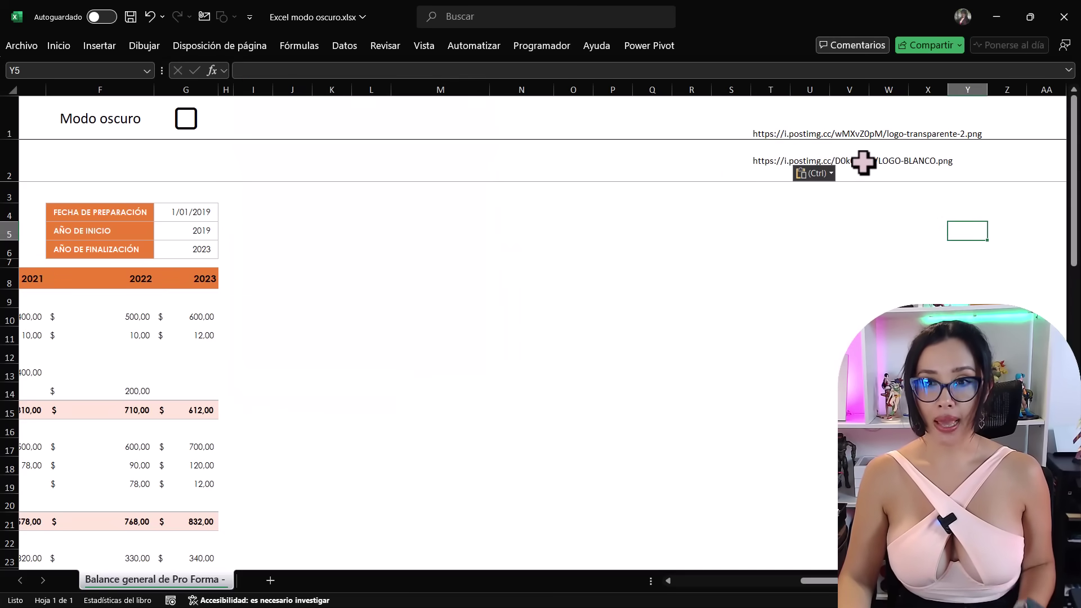
- Enter =IMAGEN(T1) in U1 and fill it down to U2 to display both logos
click(816, 106)
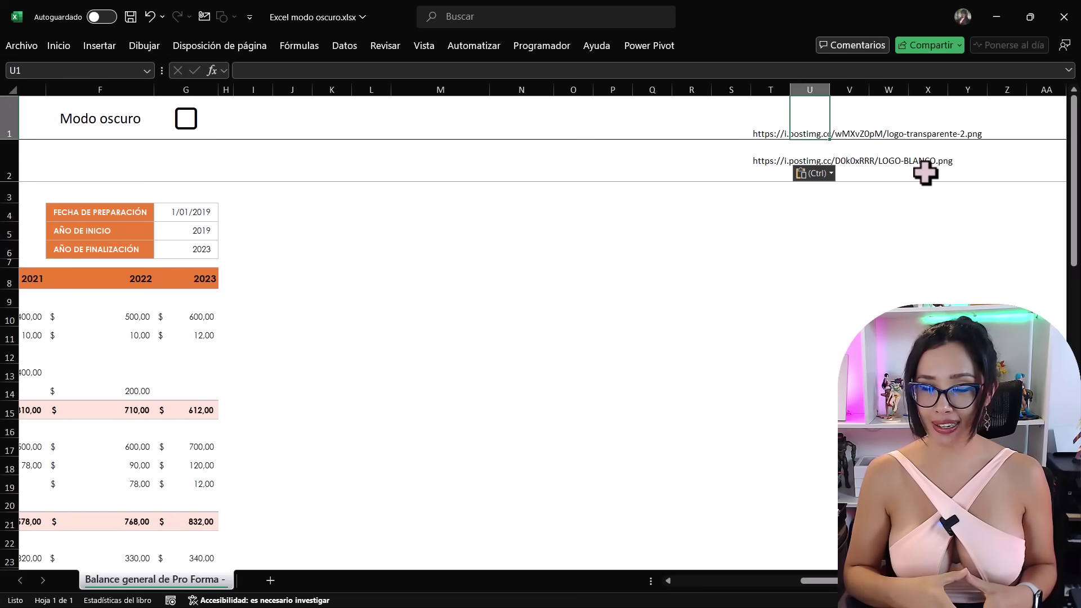
text(=im)
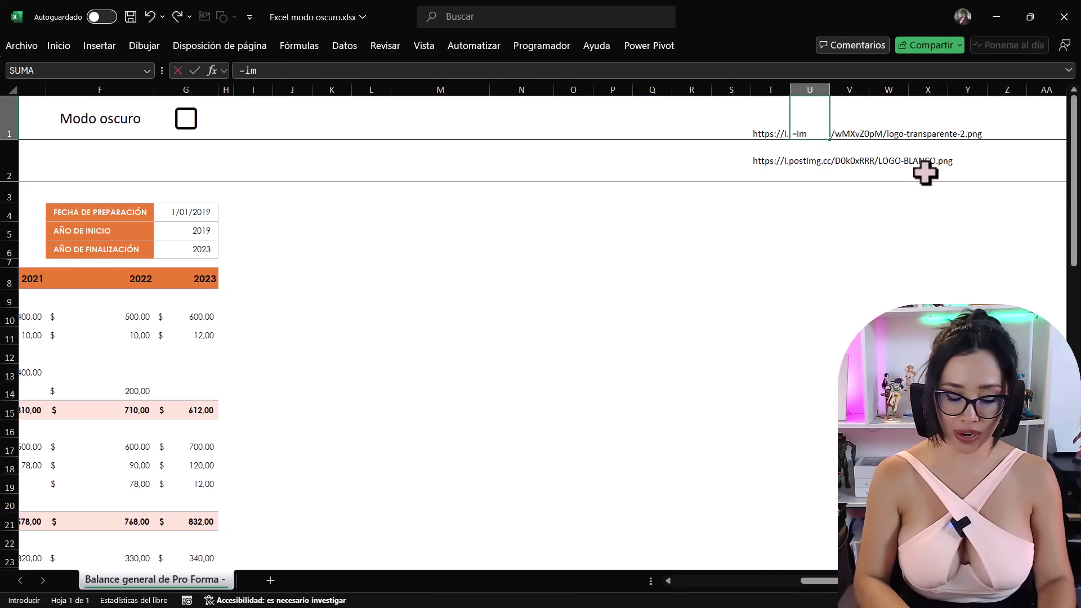
text(agen)
key(Tab)
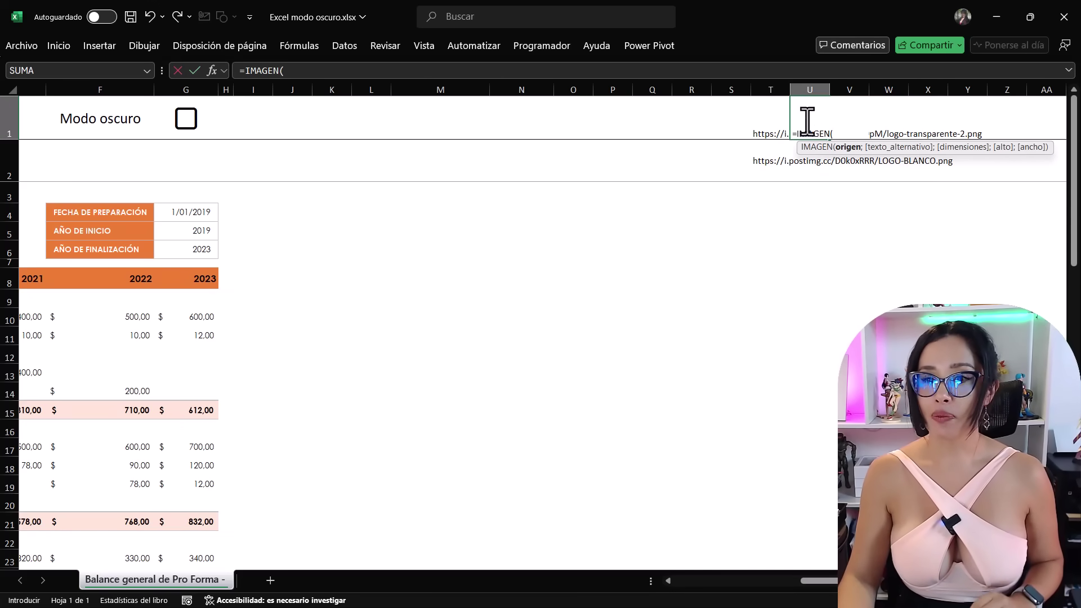
click(763, 117)
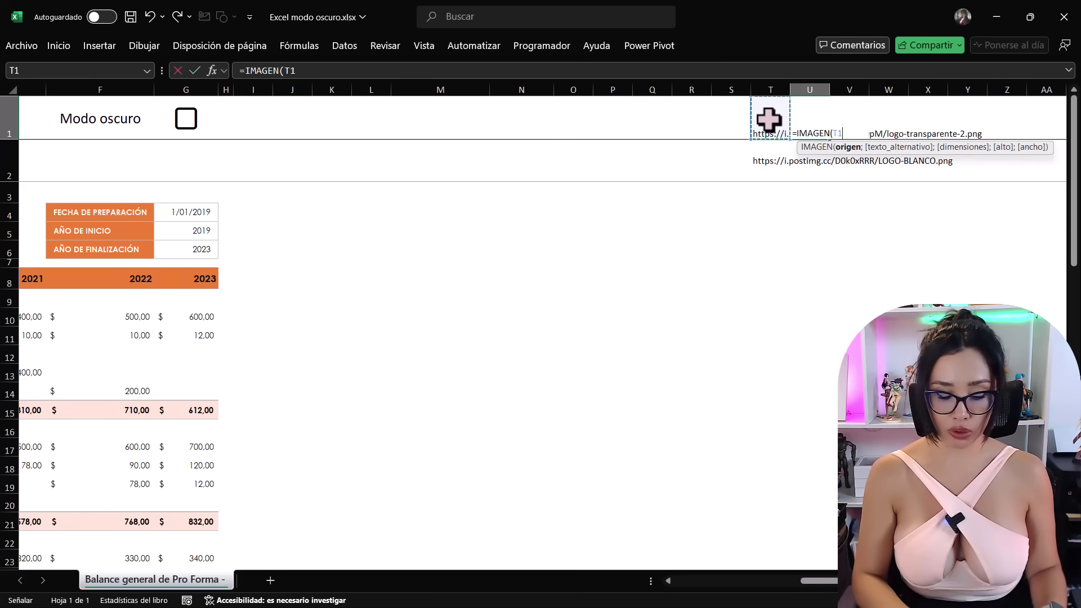
text())
key(Return)
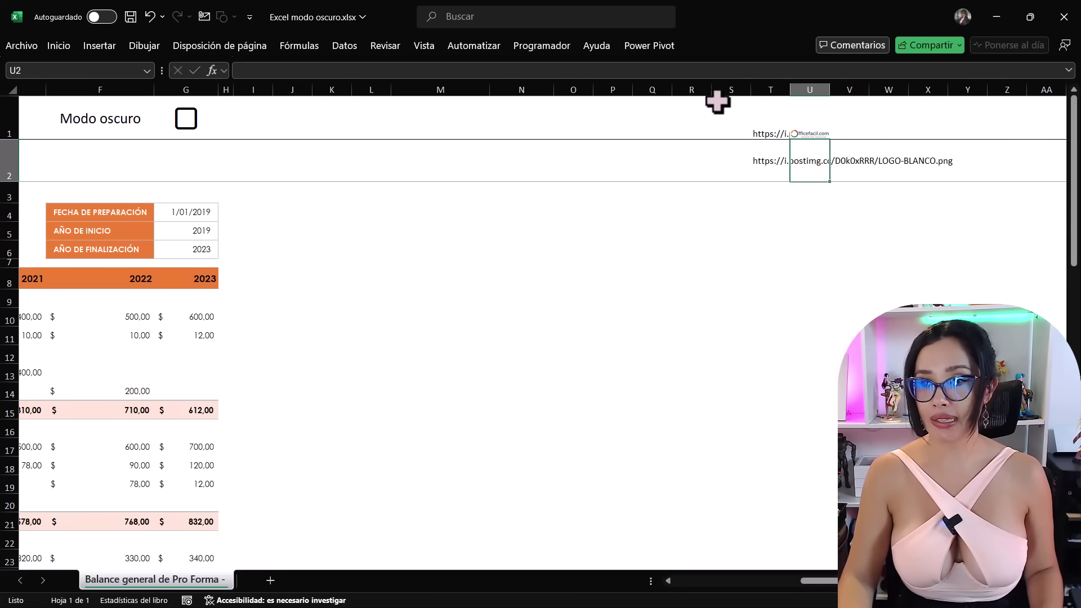
click(804, 110)
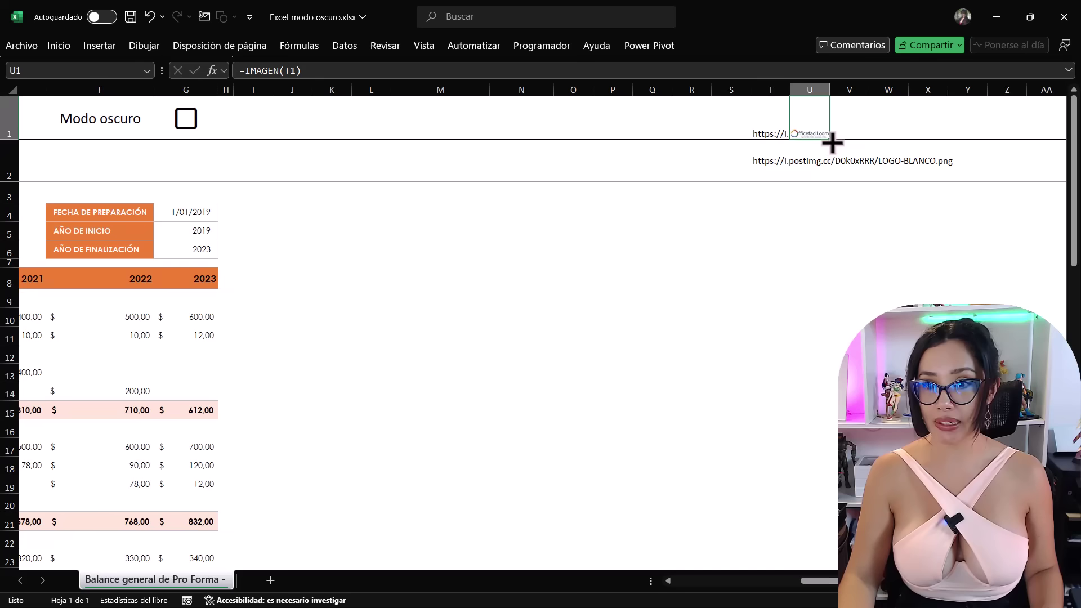
drag(831, 143, 832, 175)
drag(822, 580, 619, 596)
click(151, 127)
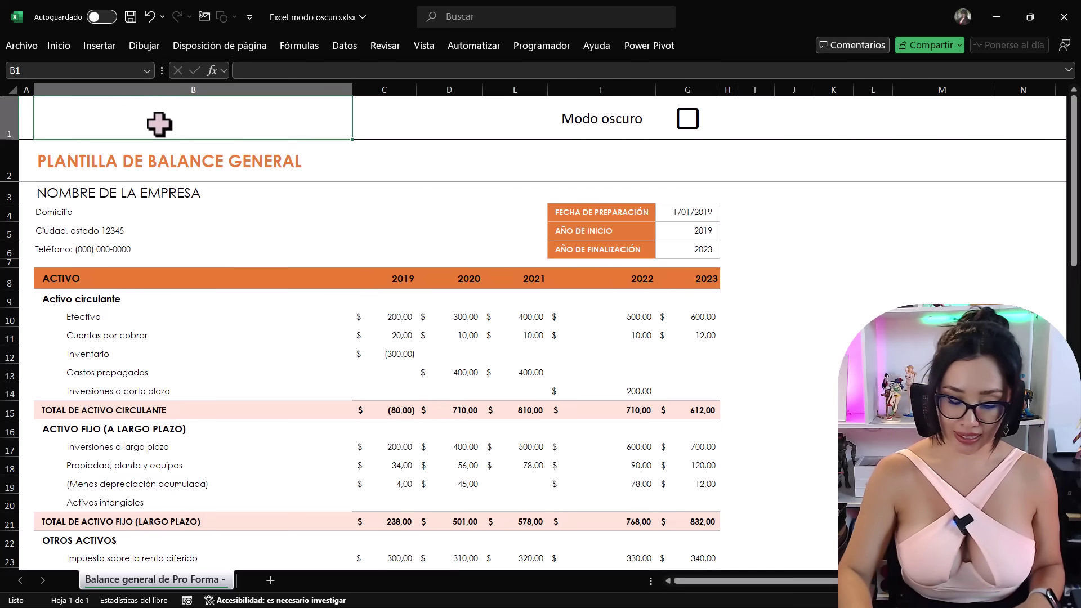
- Enter =SI(G1=VERDADERO;U2;U1) in B1 so it shows the white logo when G1 is ticked
text(=si()
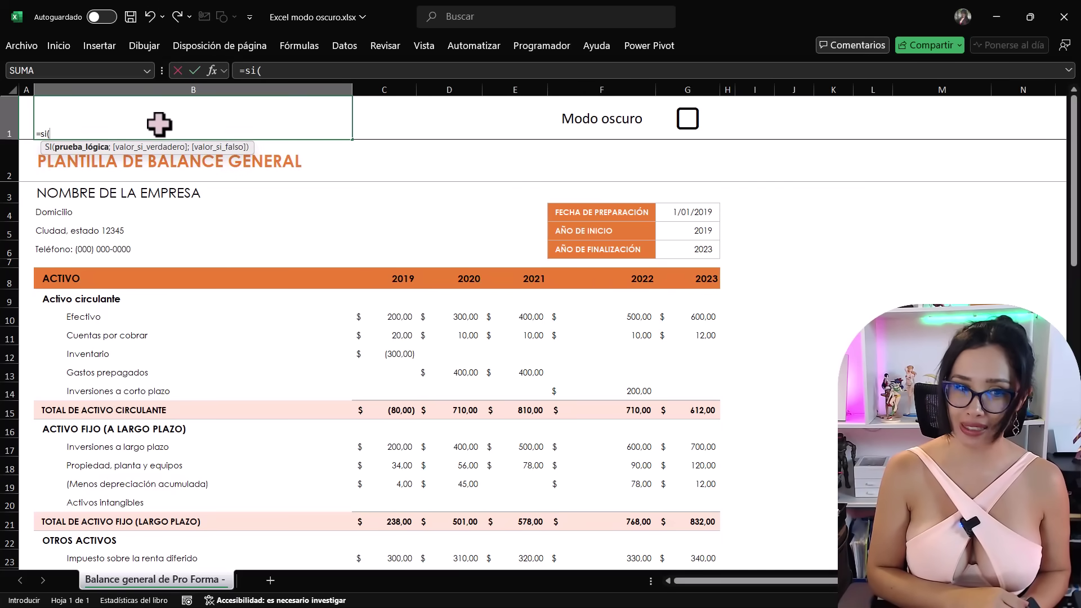
click(686, 118)
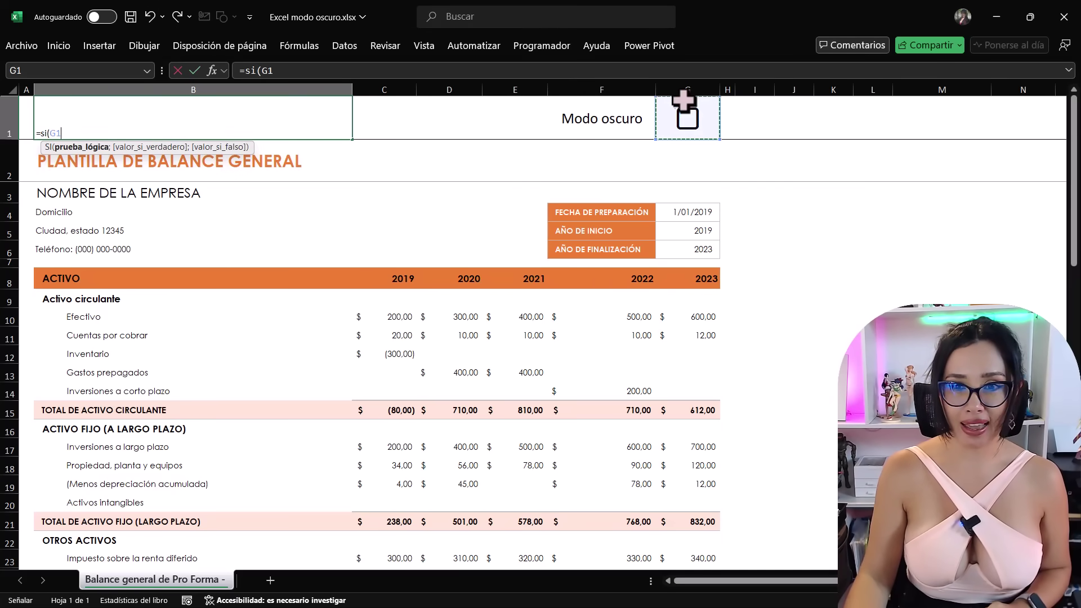
text(=)
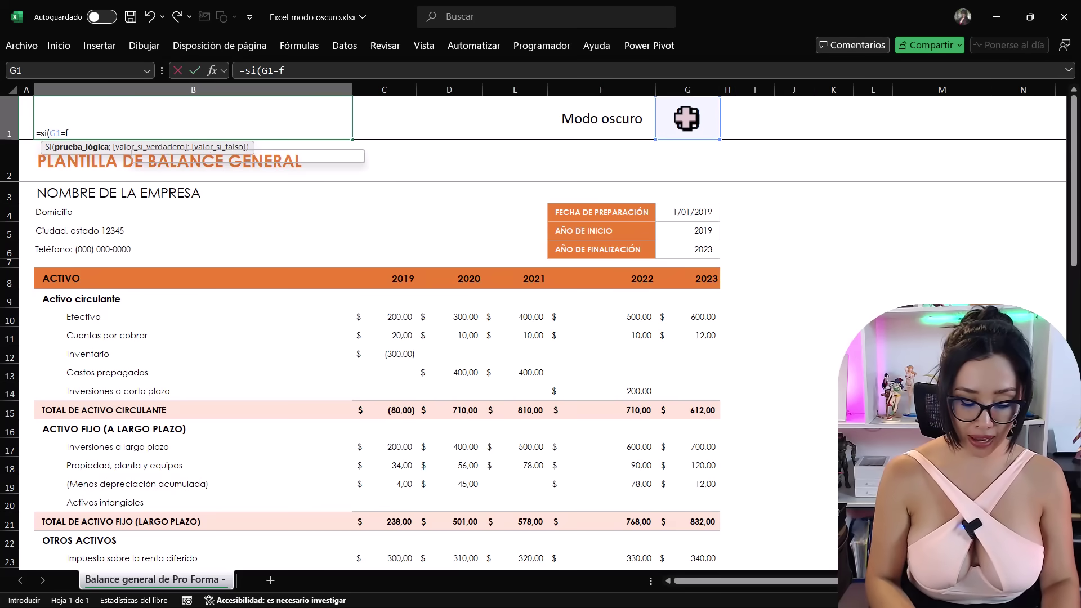
text(fa)
key(BackSpace)
key(BackSpace)
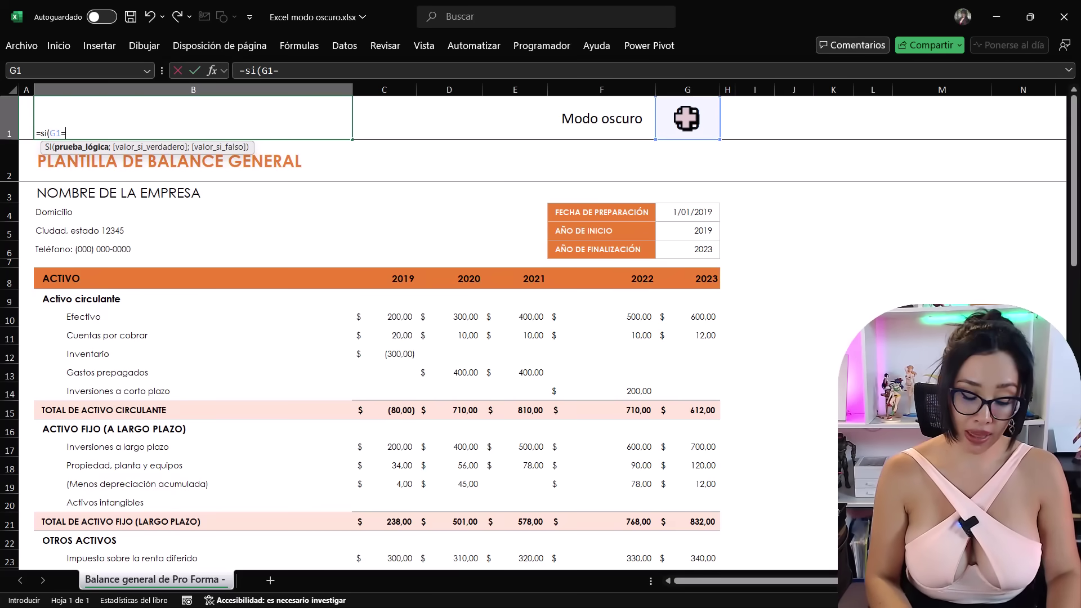
text(verd)
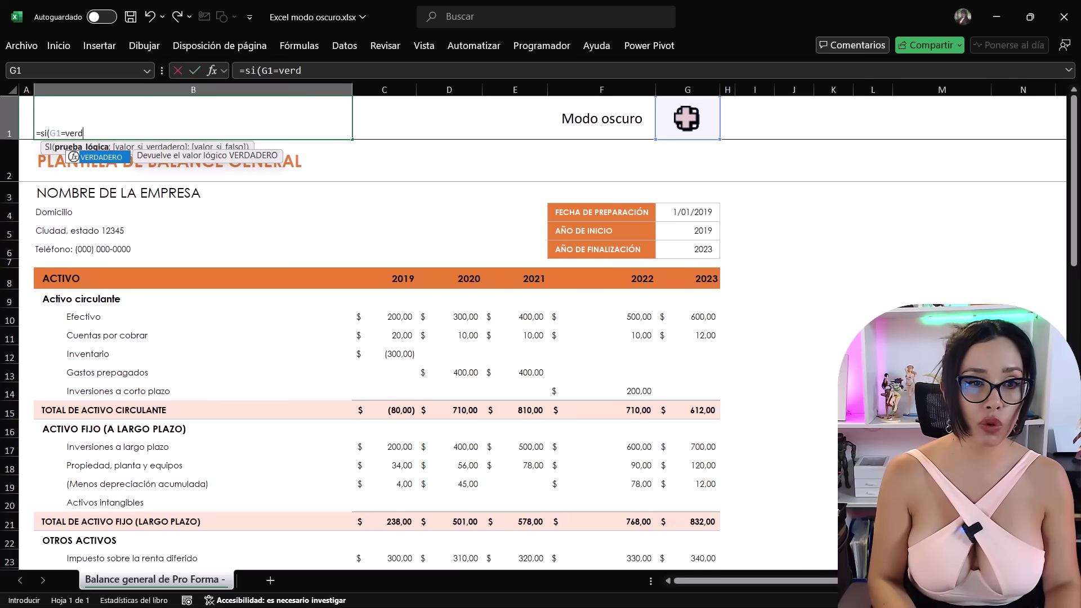
key(Tab)
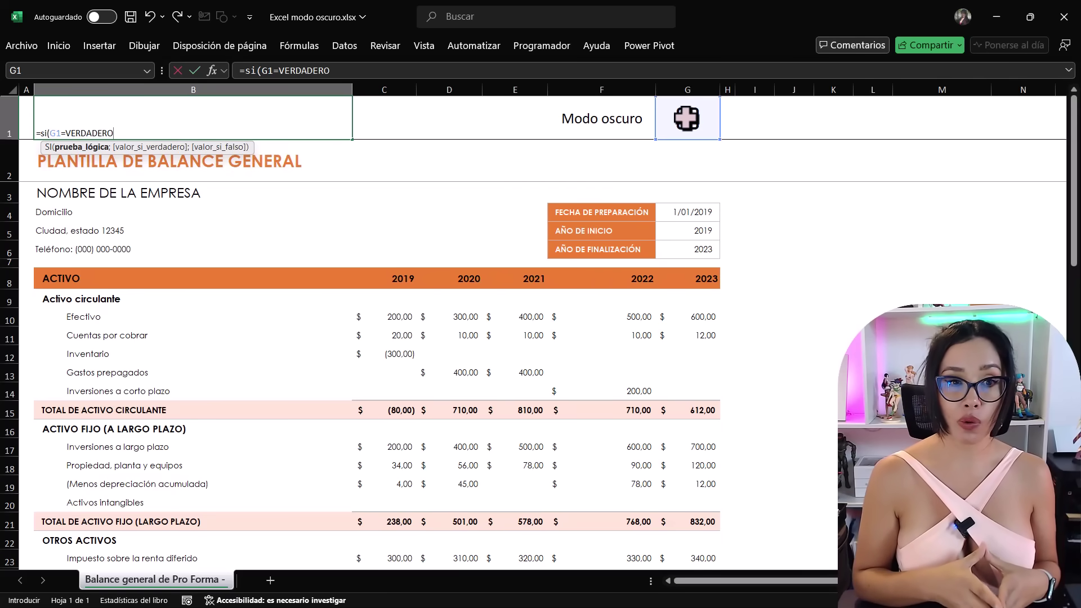
text(;)
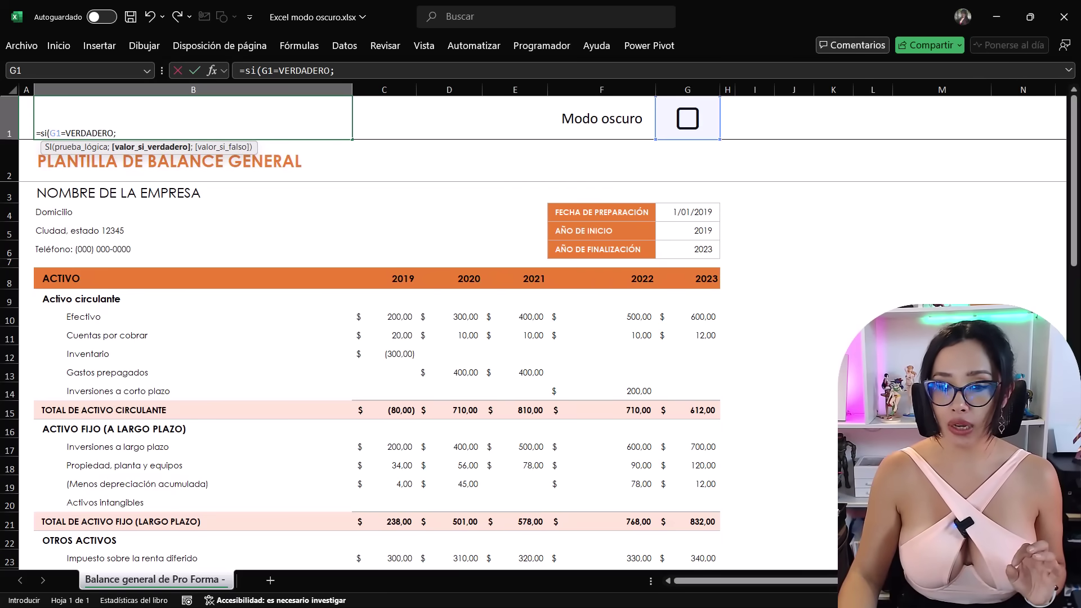
drag(732, 581, 854, 580)
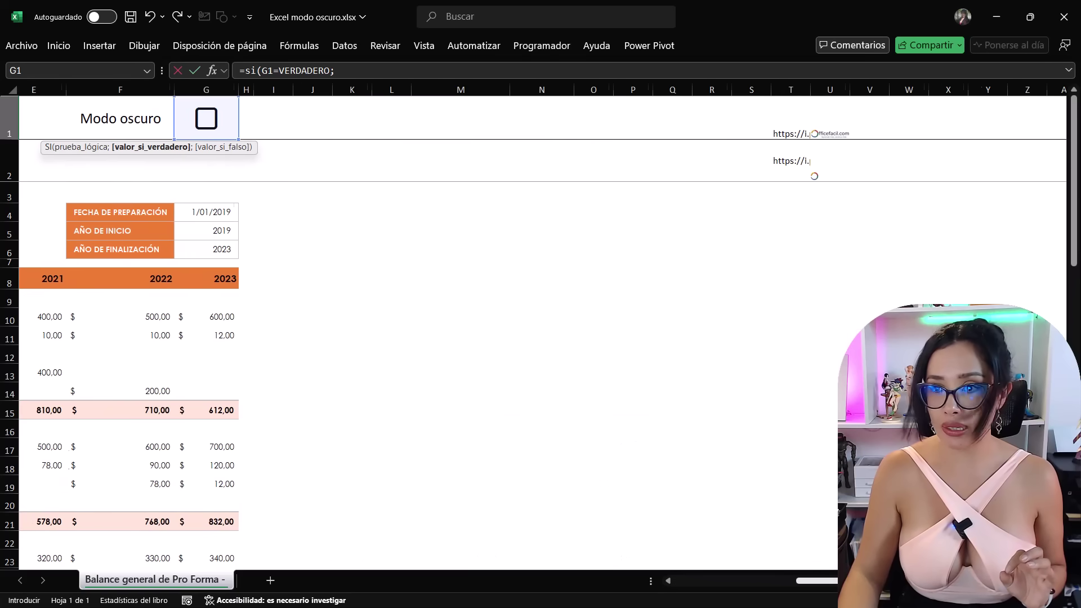
click(822, 177)
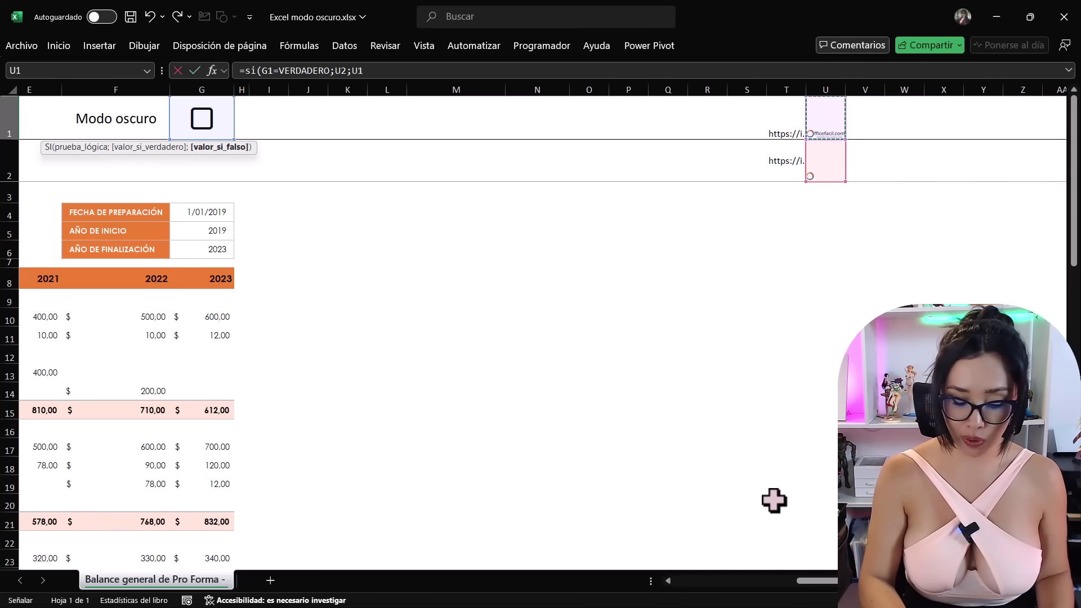
key(Return)
key(ctrl+Home)
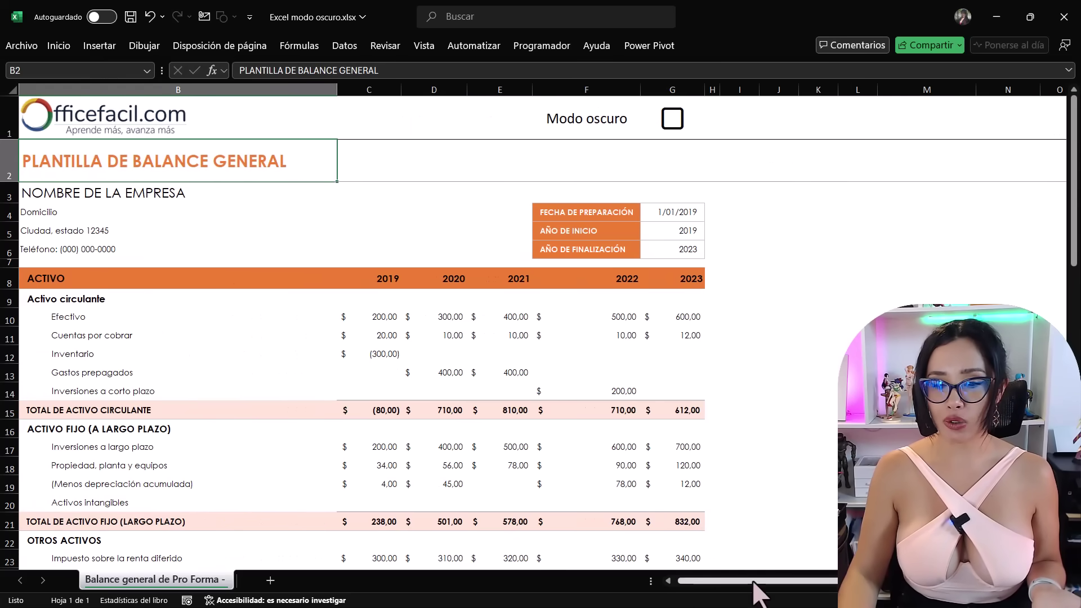
drag(754, 581, 749, 581)
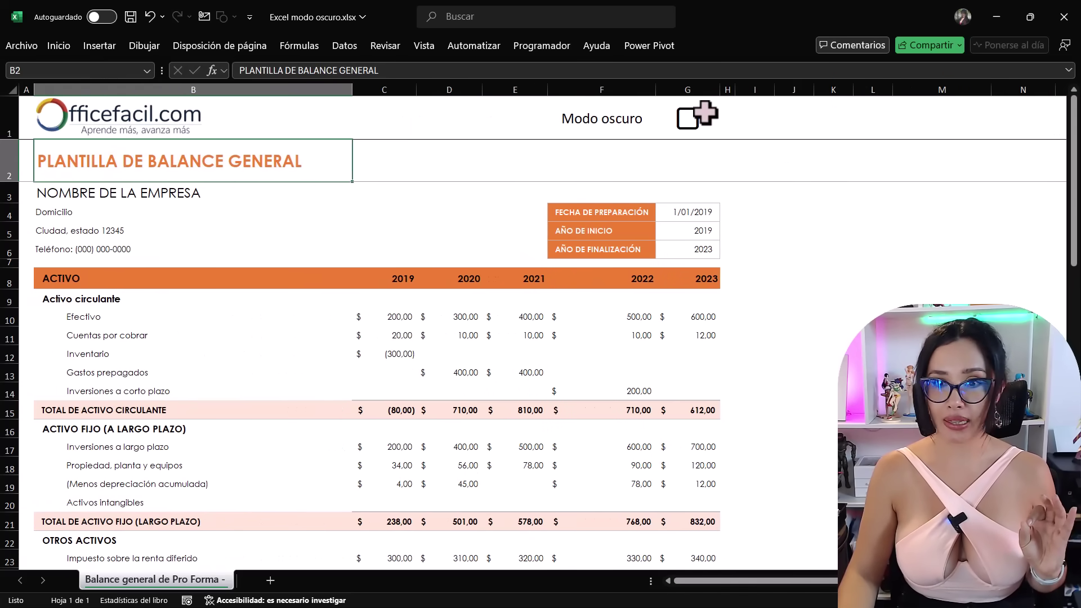
click(687, 119)
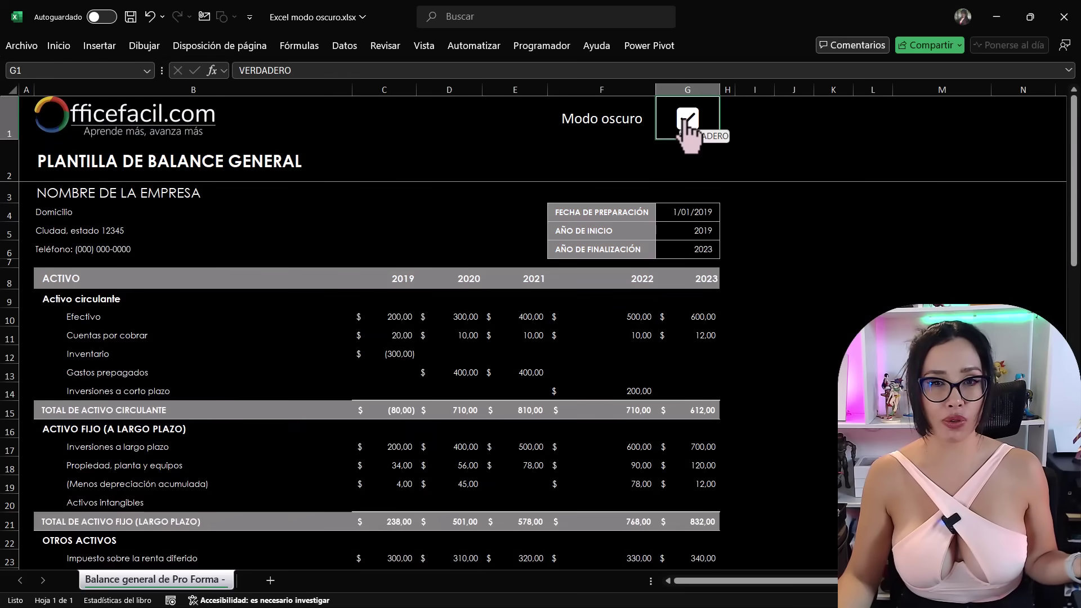
click(687, 119)
click(686, 119)
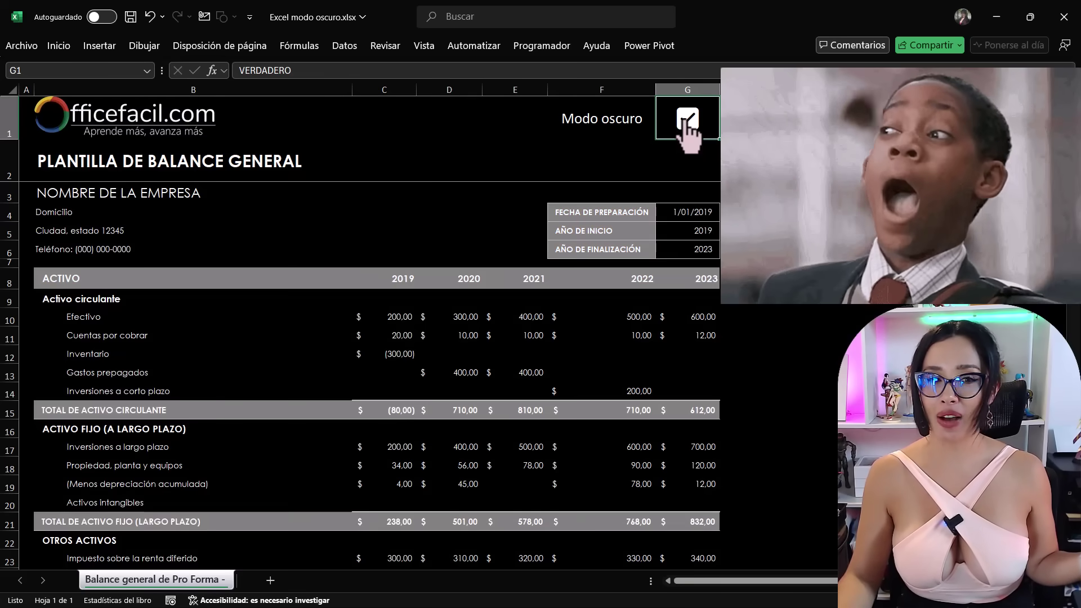
click(687, 119)
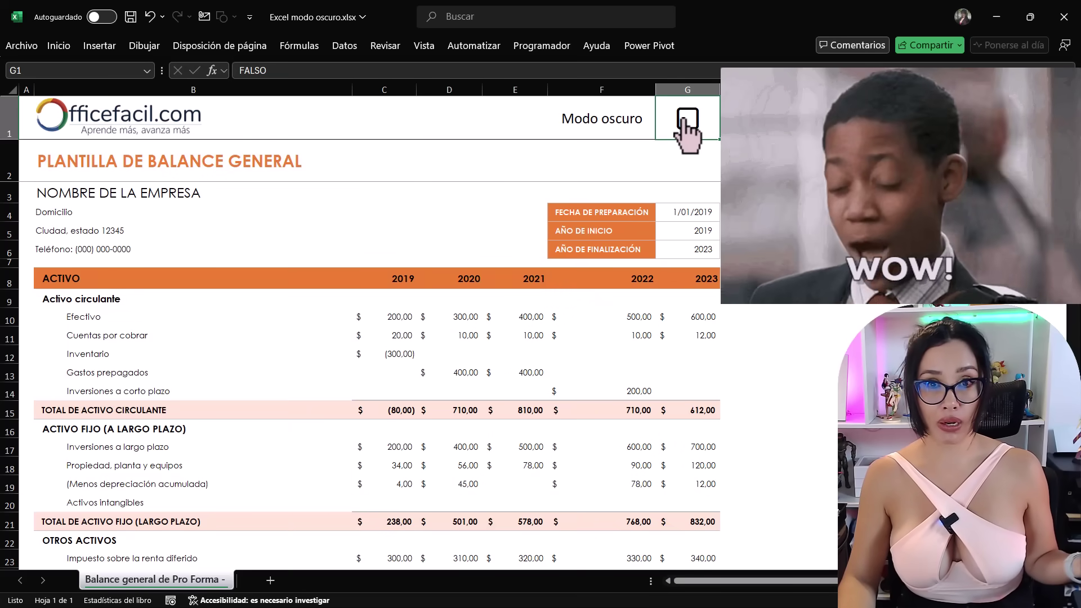
click(684, 118)
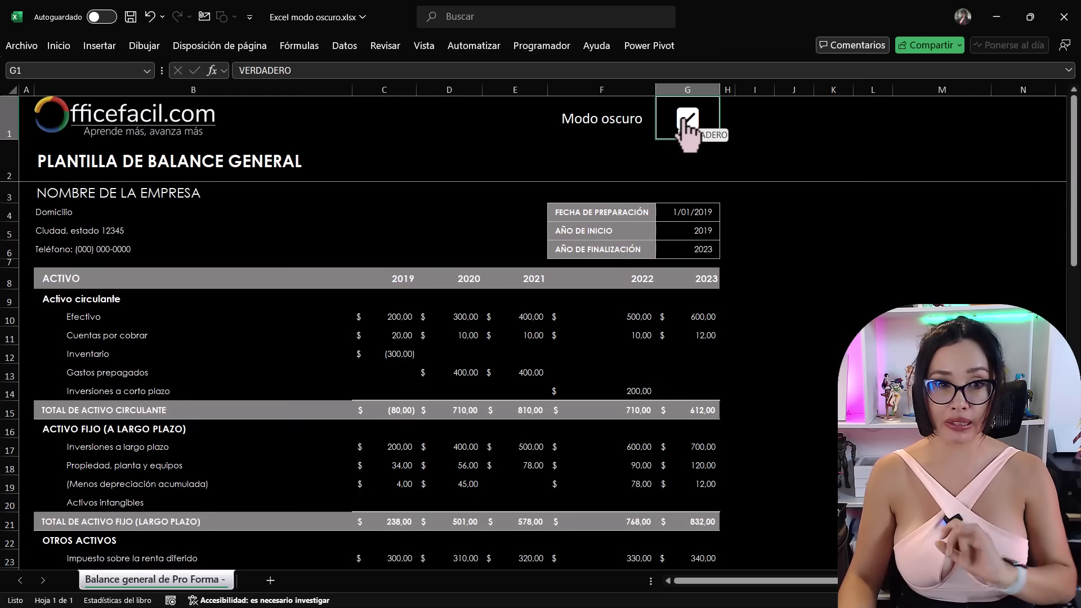
click(687, 120)
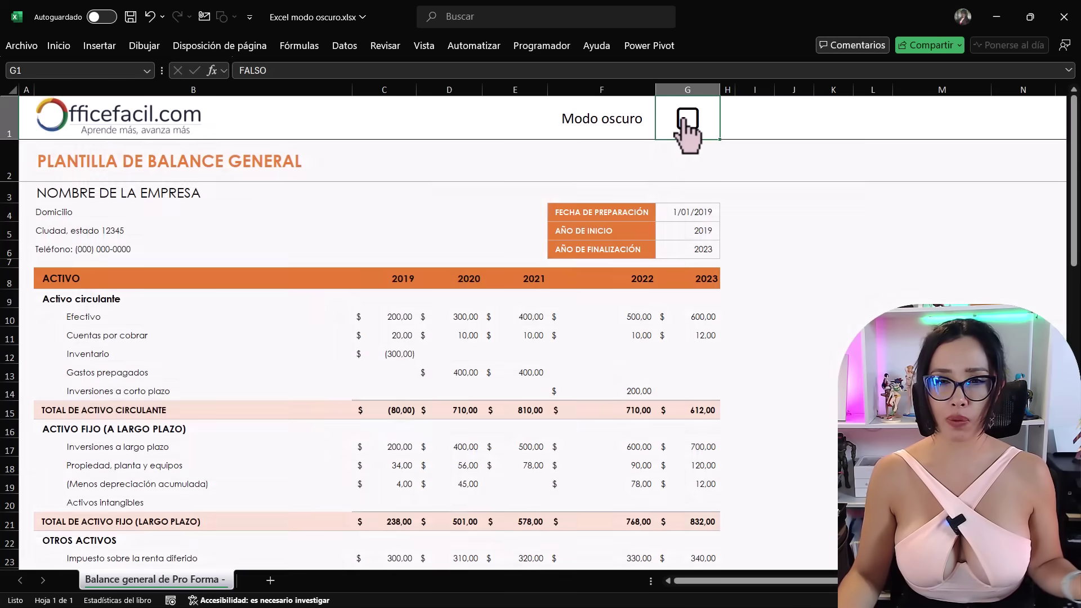